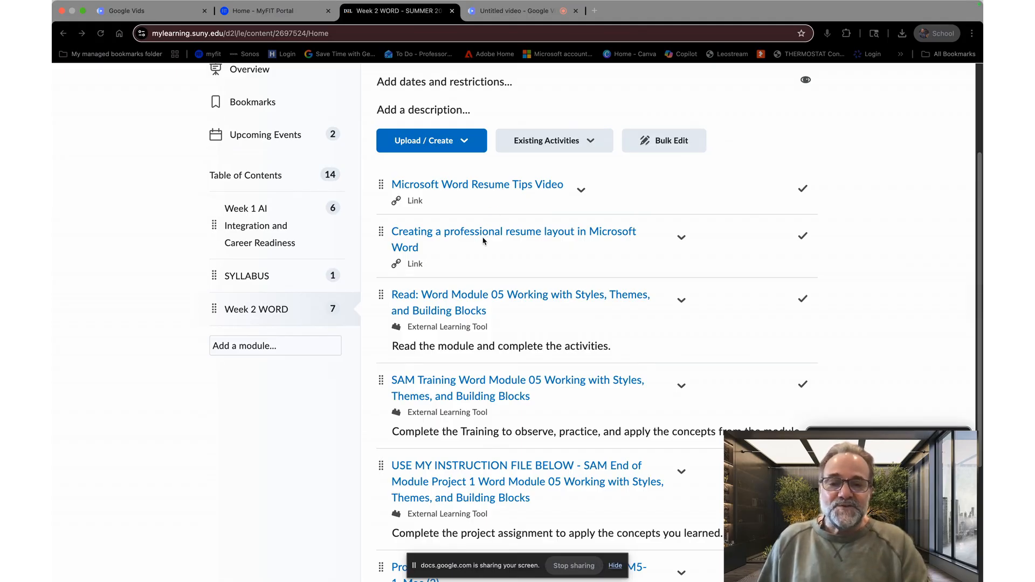
# Step: Open Professor Cokkinos' instructions document from the Week 2 WORD module
pyautogui.scroll(-3, 485, 237)
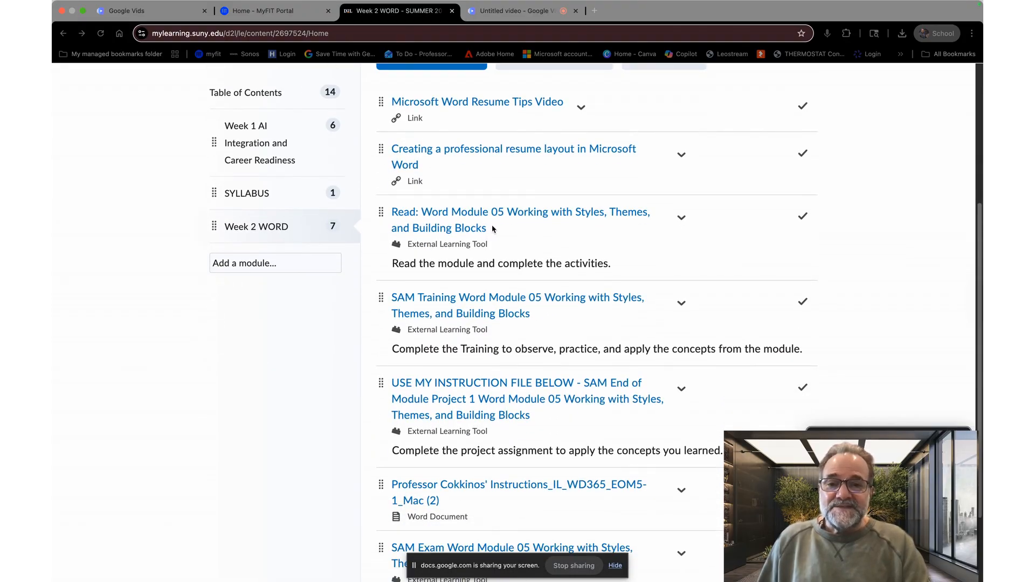
pyautogui.scroll(-1, 492, 226)
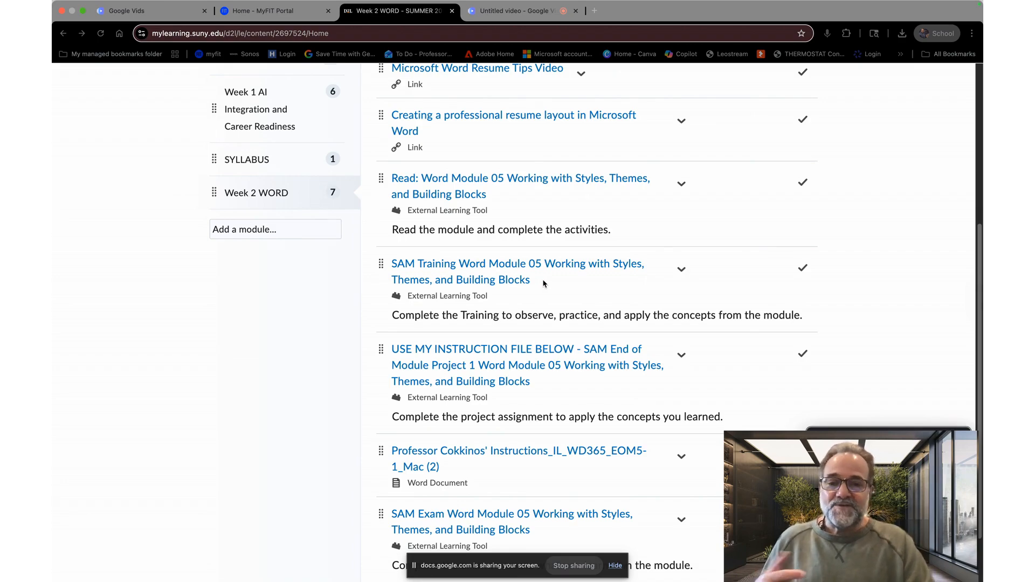
pyautogui.scroll(-3, 543, 284)
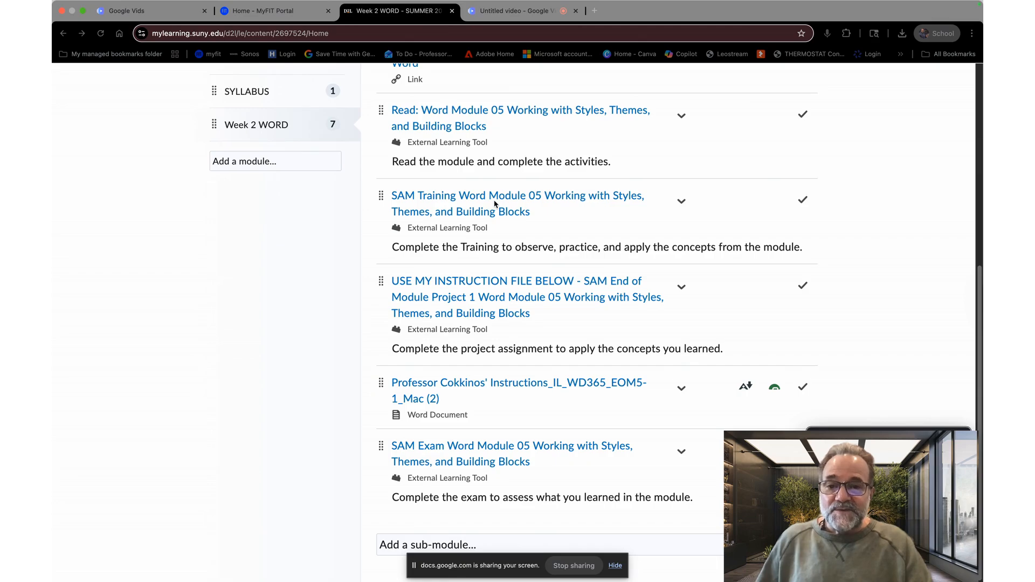
pyautogui.click(480, 386)
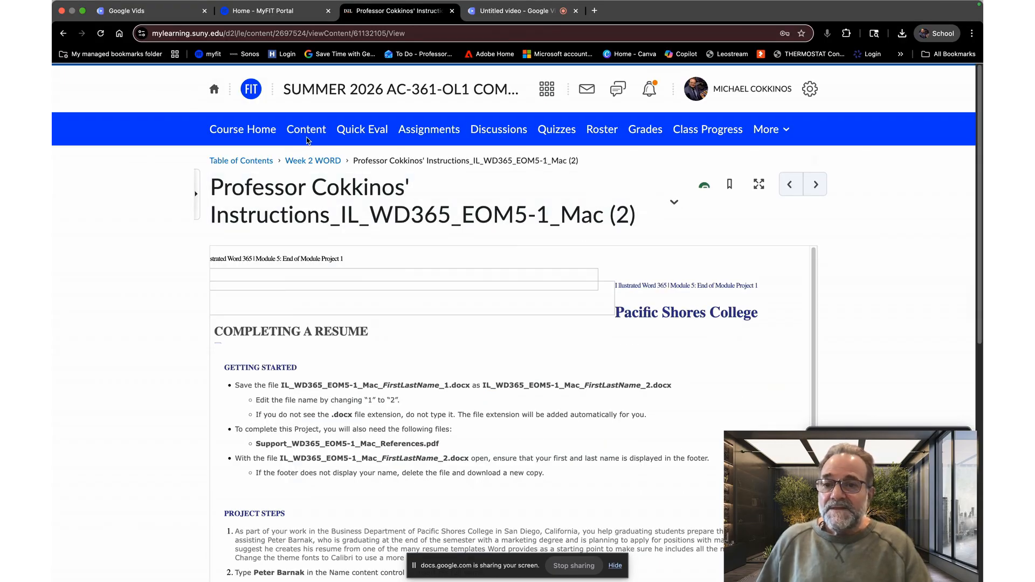
# Step: Return to the Week 2 WORD module and open the SAM End of Module Project 1 assignment
pyautogui.click(309, 162)
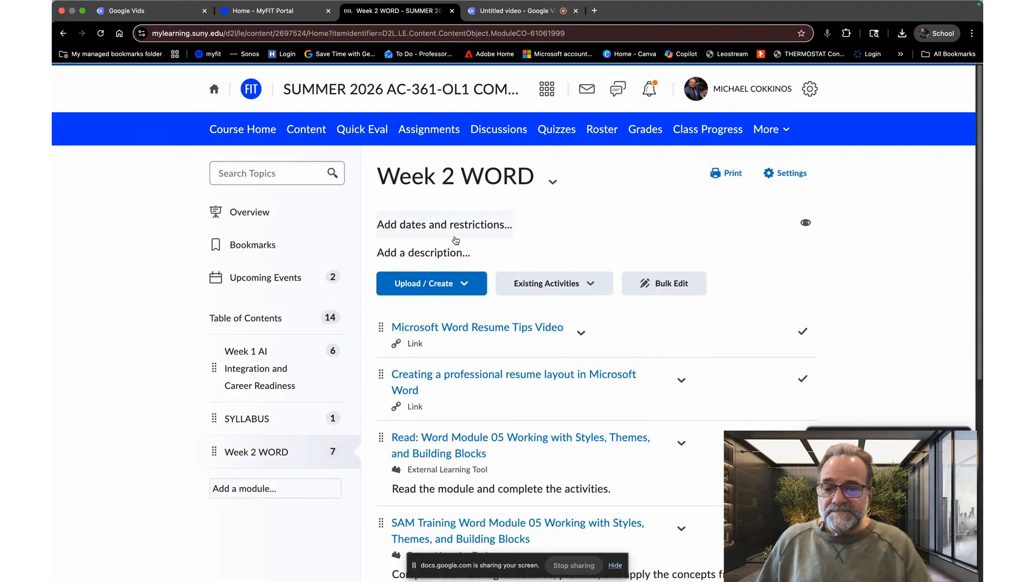
pyautogui.scroll(-5, 456, 240)
pyautogui.scroll(-1, 455, 240)
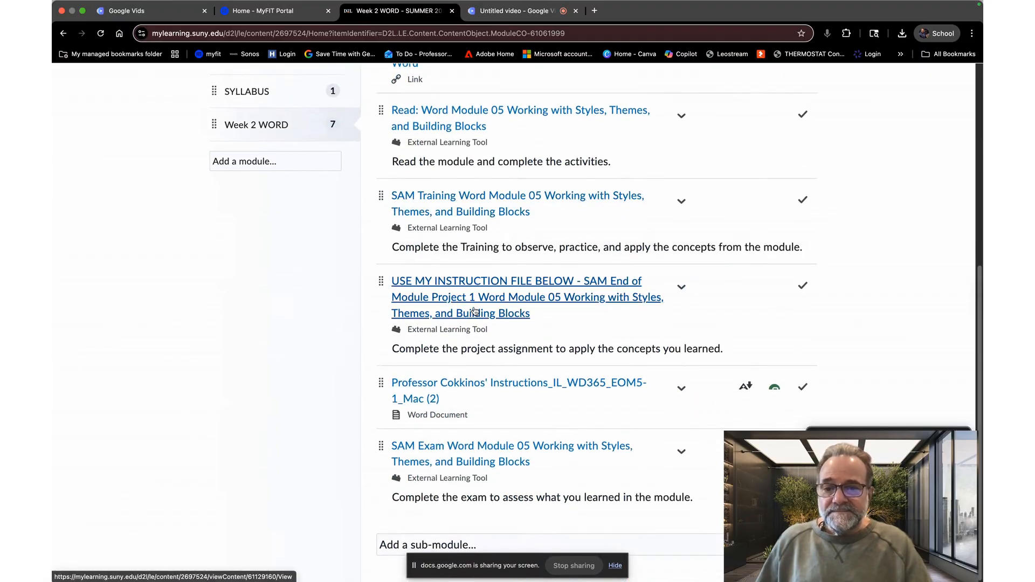
pyautogui.click(483, 293)
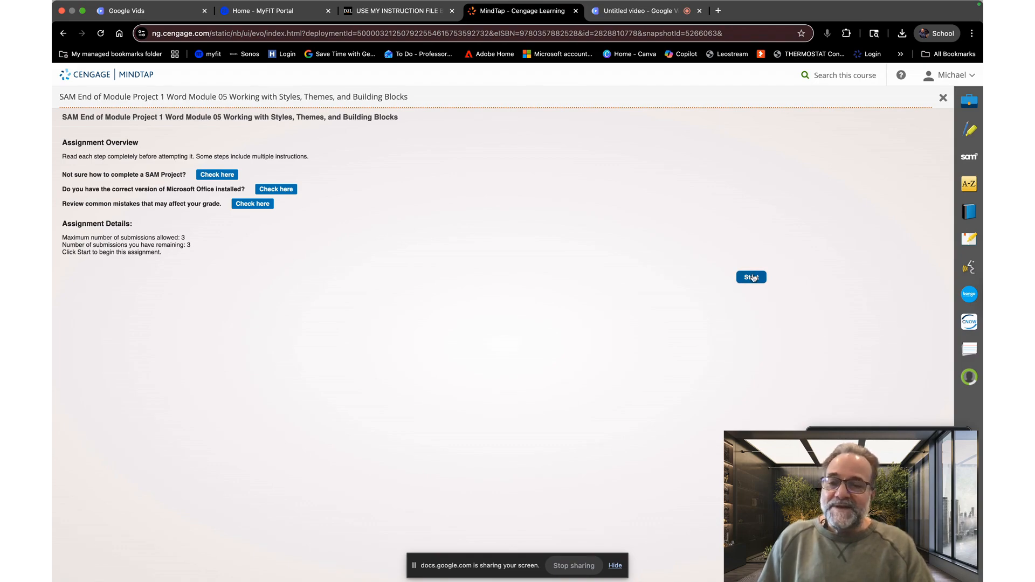
# Step: Start the SAM project and download all of its files
pyautogui.click(751, 277)
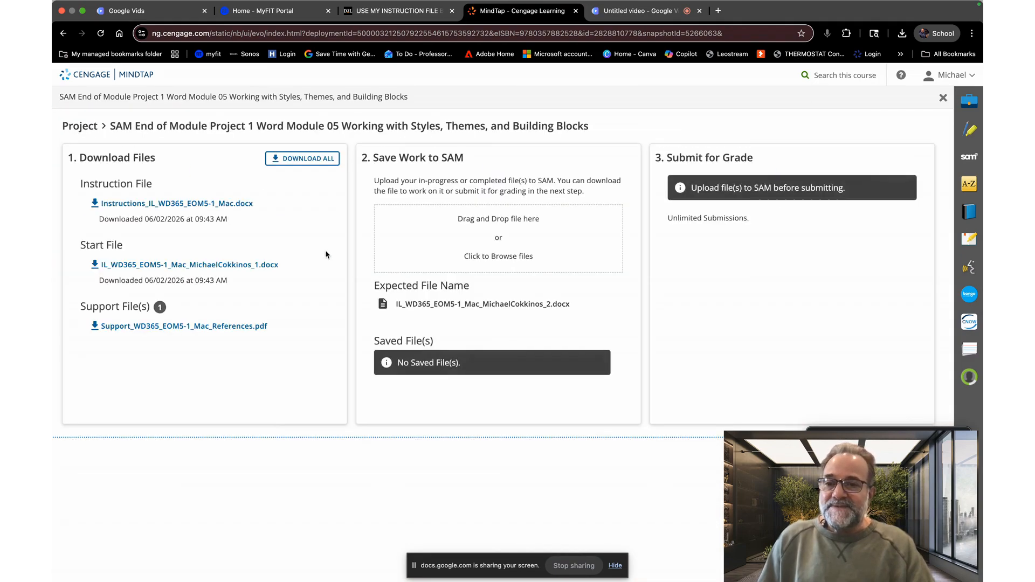
pyautogui.click(284, 159)
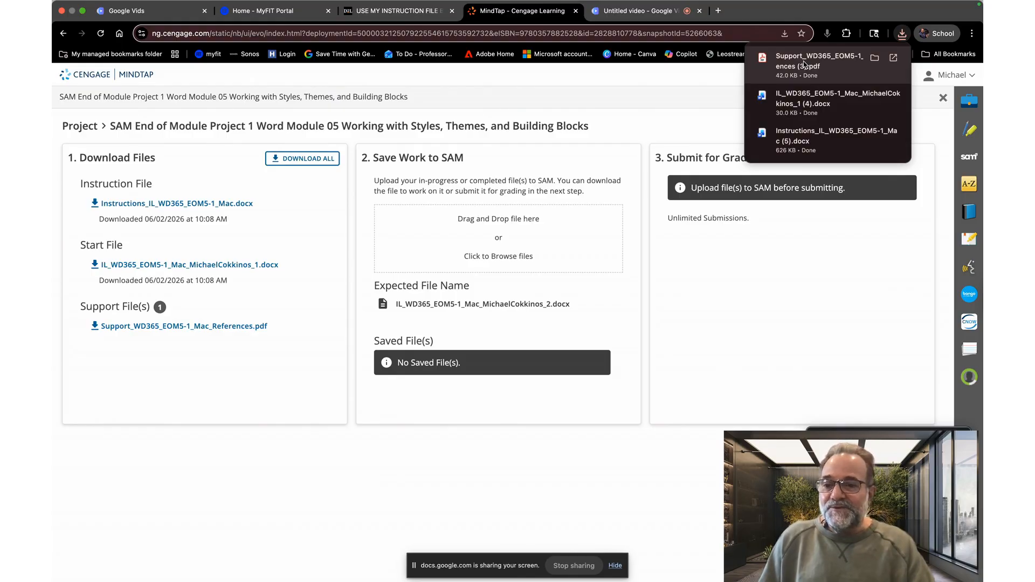
# Step: Open the downloaded IL_WD365_EOM5-1_Mac start document and maximize its window
pyautogui.click(810, 104)
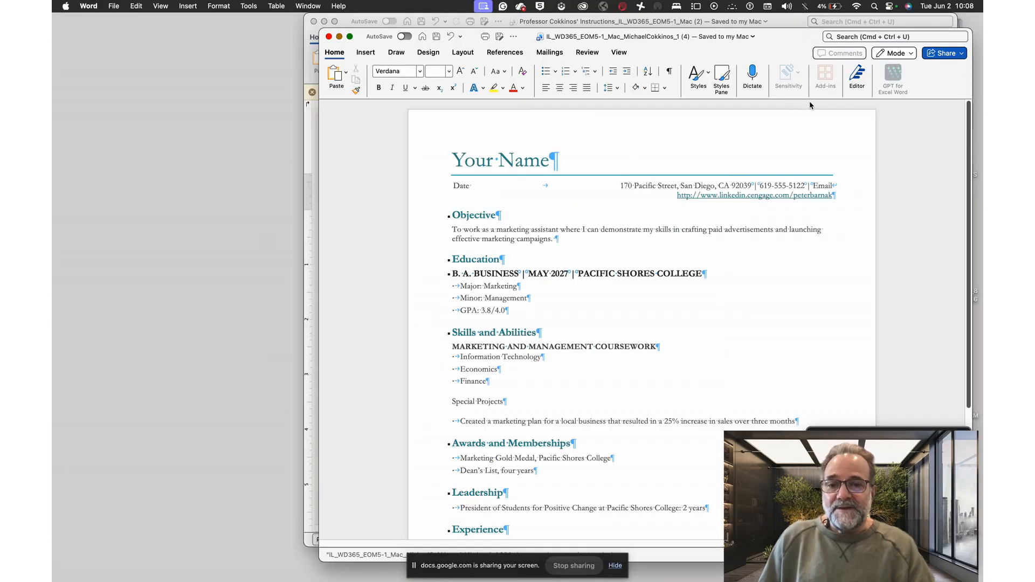
pyautogui.click(349, 36)
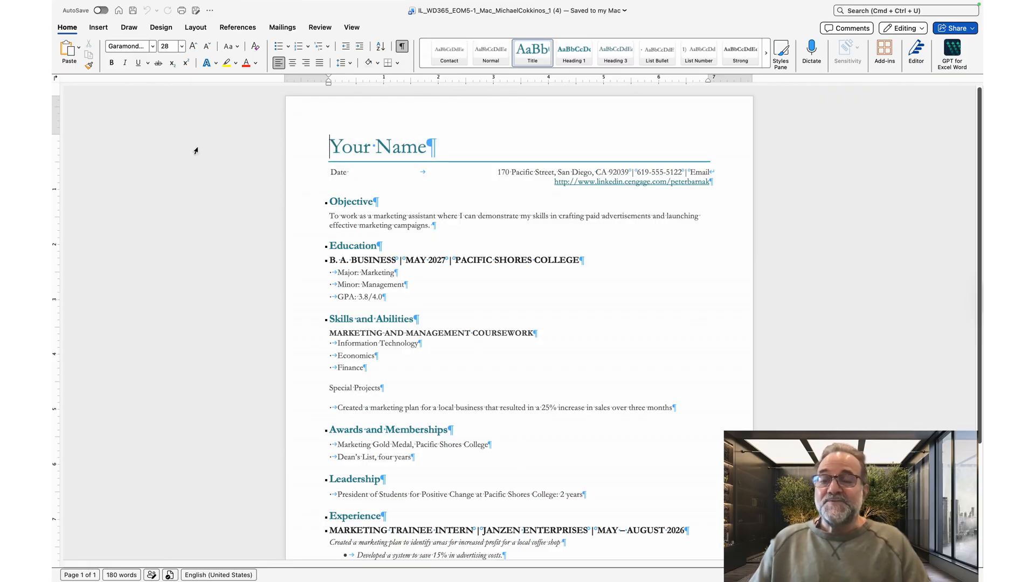
# Step: Change the document's theme fonts to Calibri
pyautogui.click(161, 27)
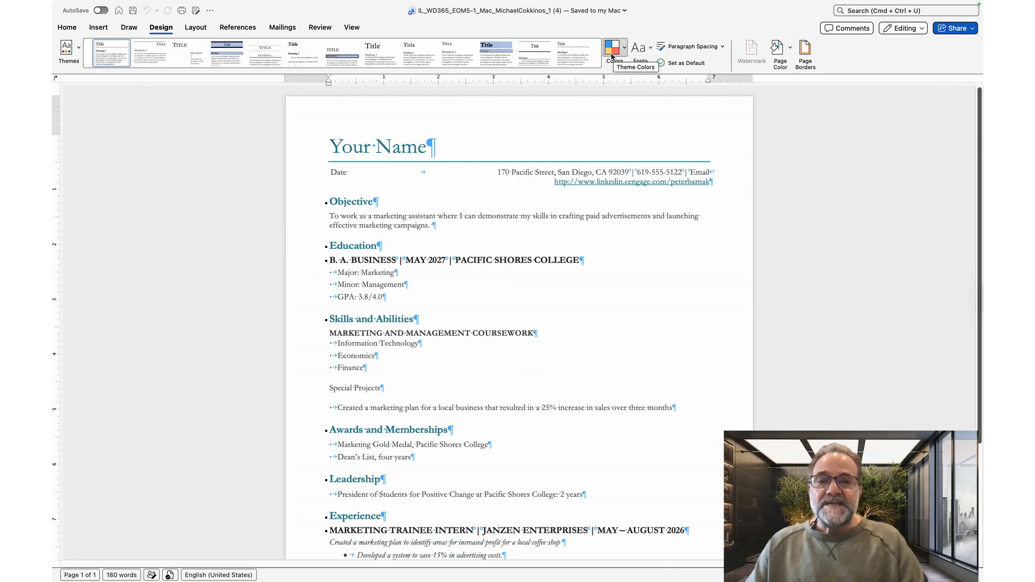
pyautogui.click(649, 54)
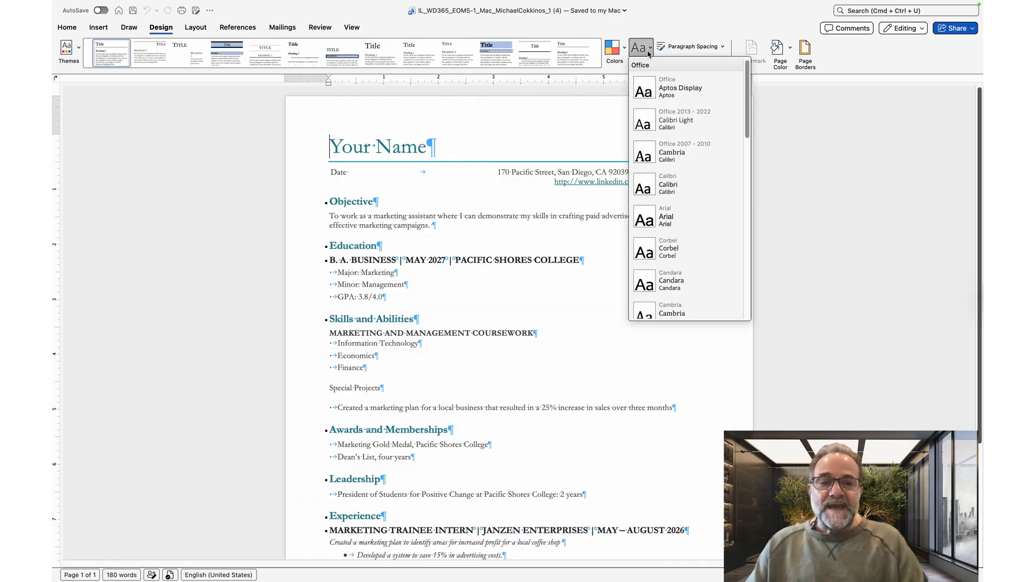
pyautogui.click(670, 186)
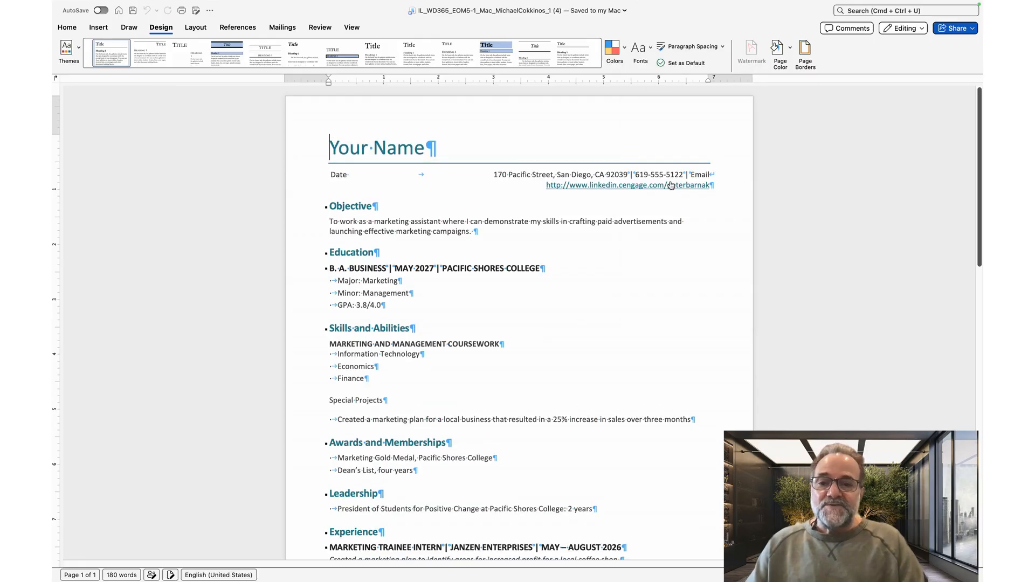
# Step: Scroll through the resume to review its sections
pyautogui.scroll(-5, 409, 156)
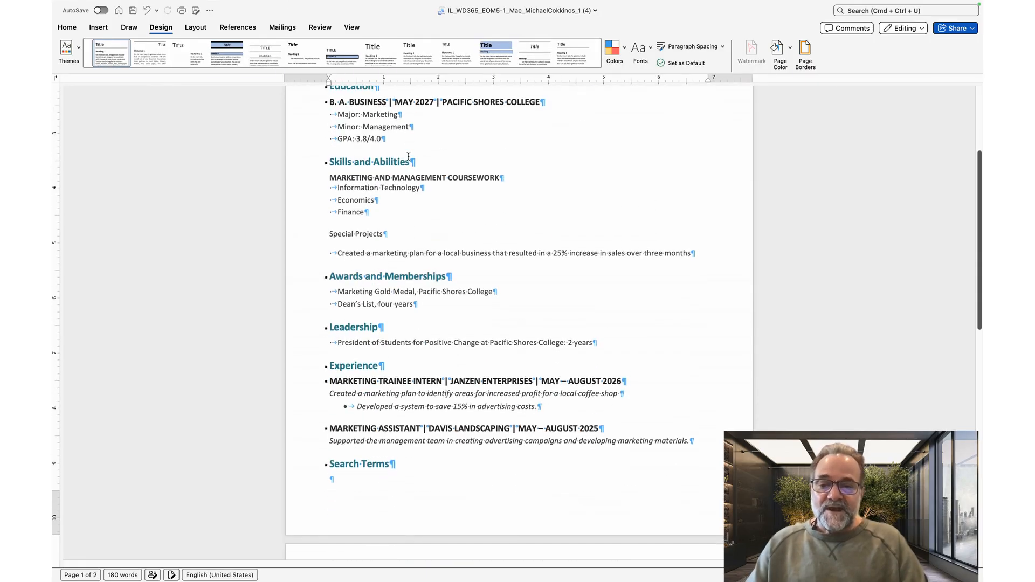
pyautogui.scroll(-3, 408, 156)
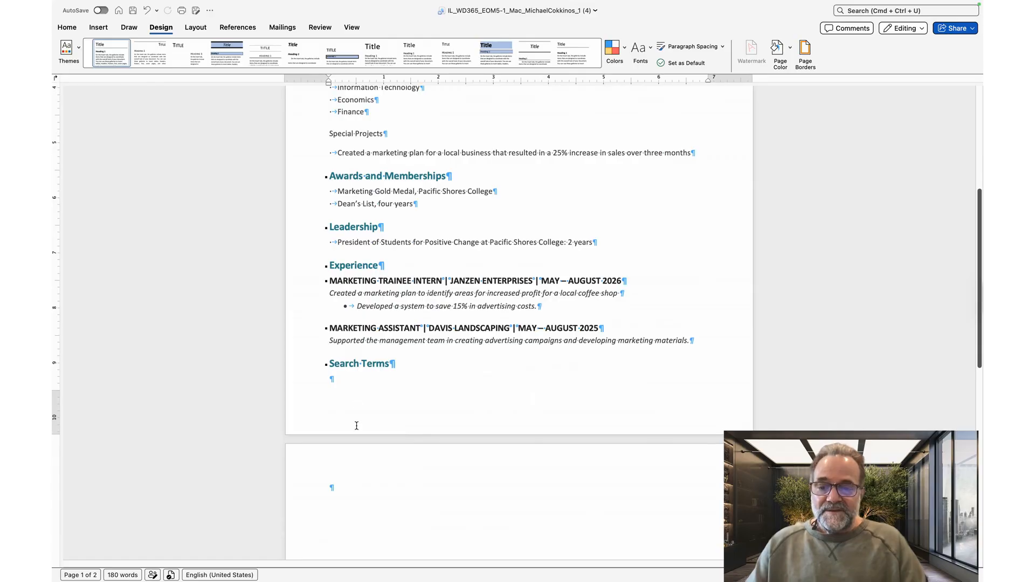
pyautogui.scroll(8, 347, 482)
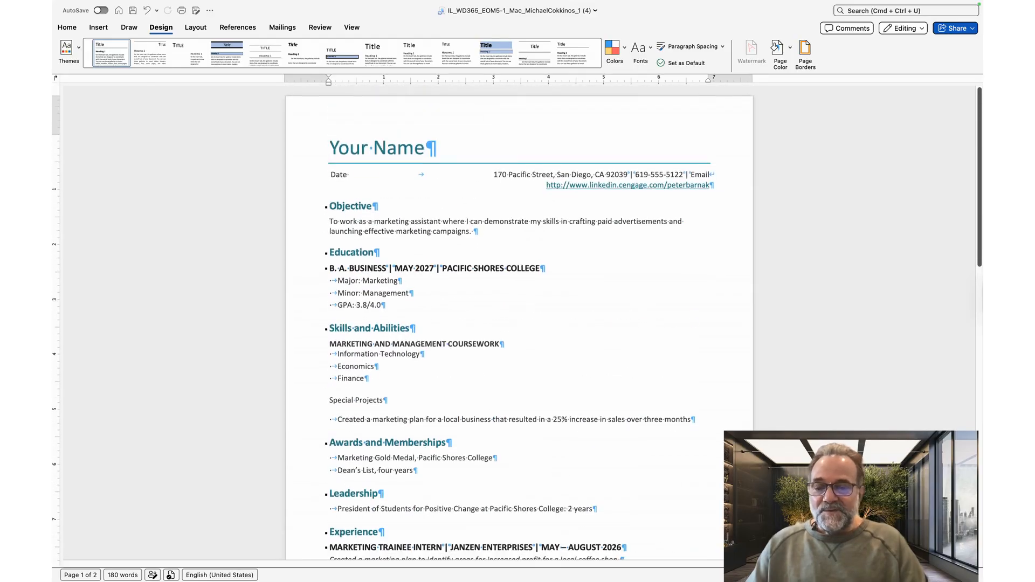
pyautogui.moveTo(308, 566)
pyautogui.scroll(-4, 322, 576)
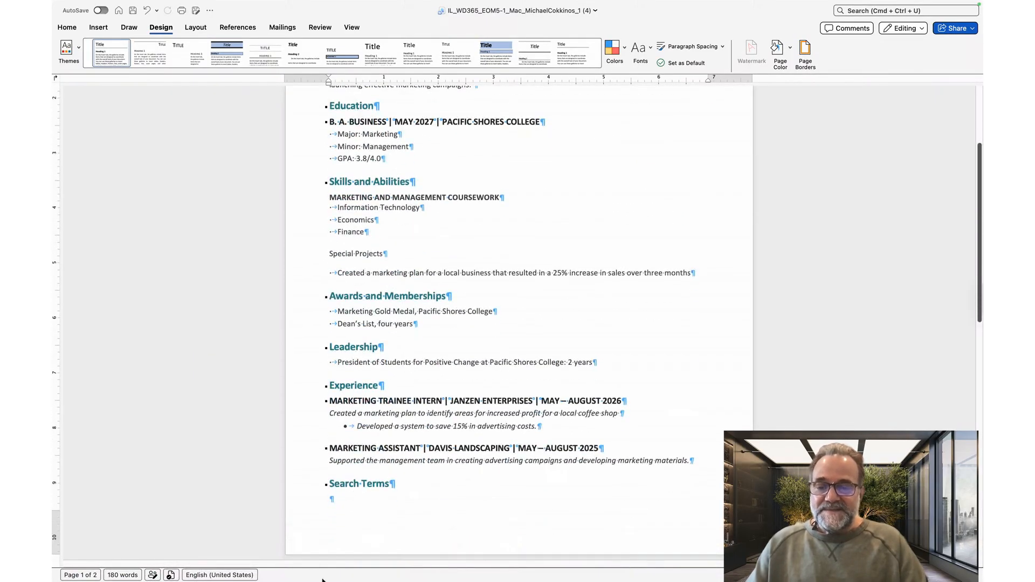
pyautogui.scroll(-3, 384, 442)
pyautogui.scroll(8, 492, 250)
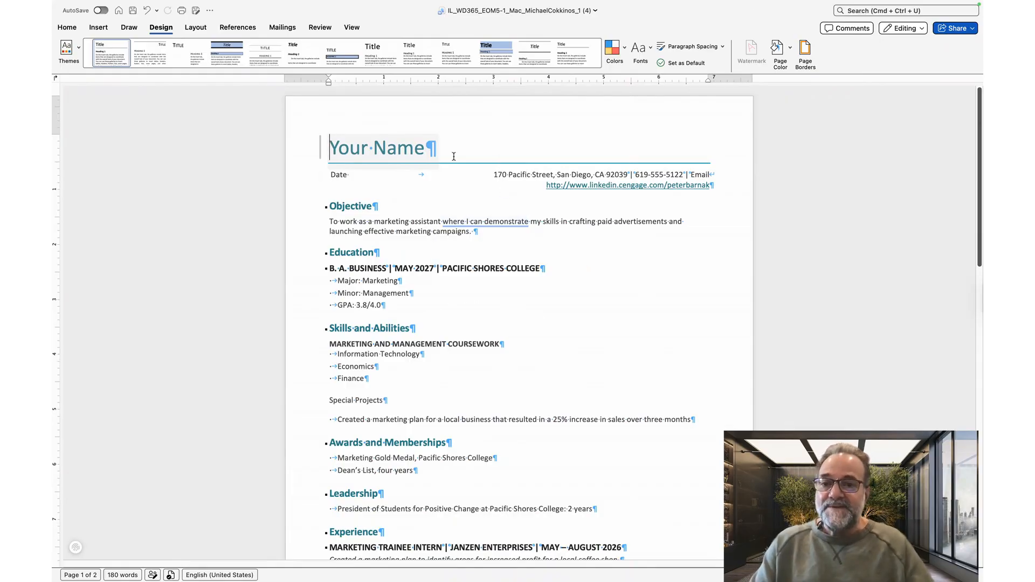
# Step: Replace the Your Name placeholder with the student's full name in the Name content control
pyautogui.click(370, 141)
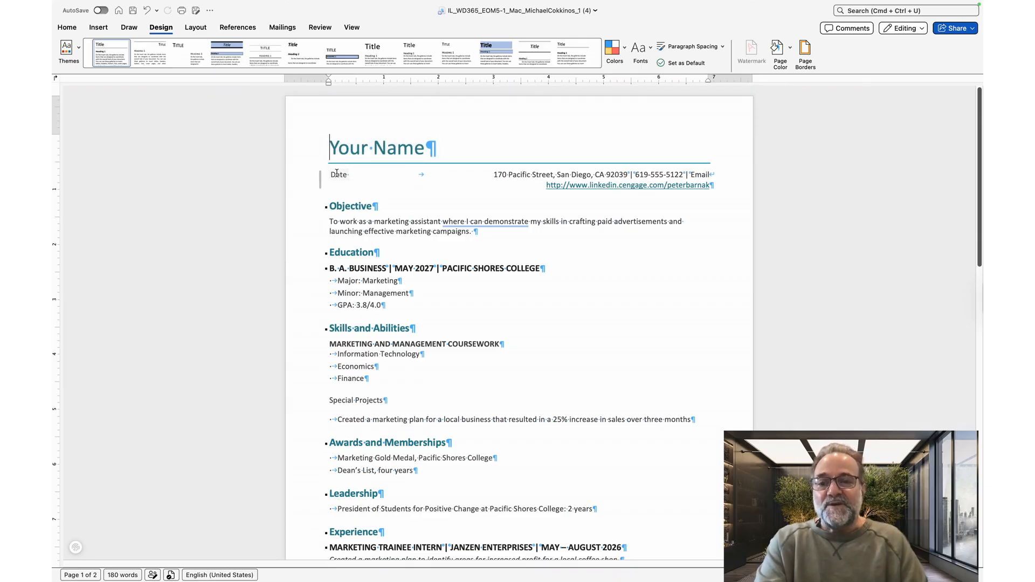
pyautogui.click(338, 131)
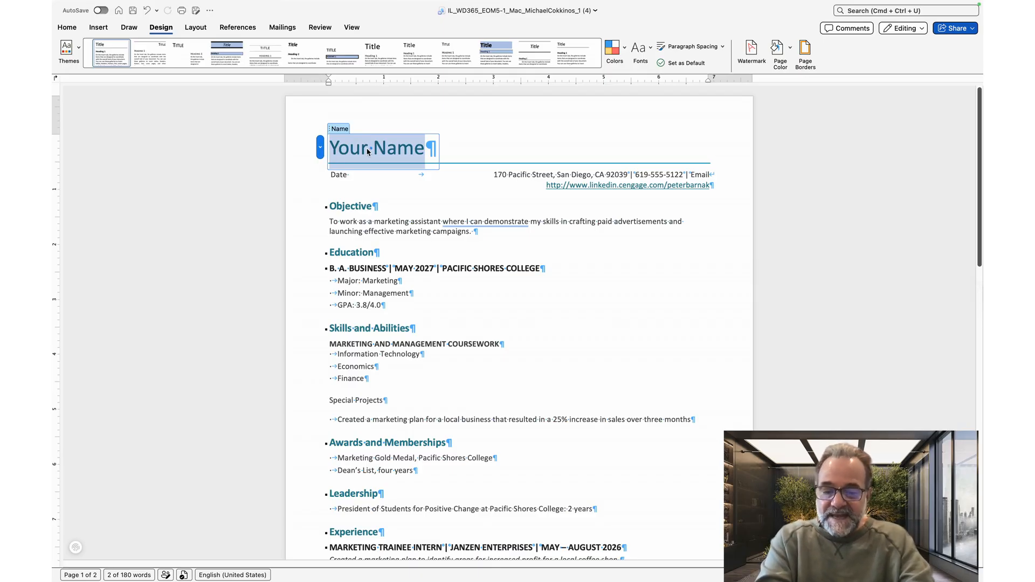
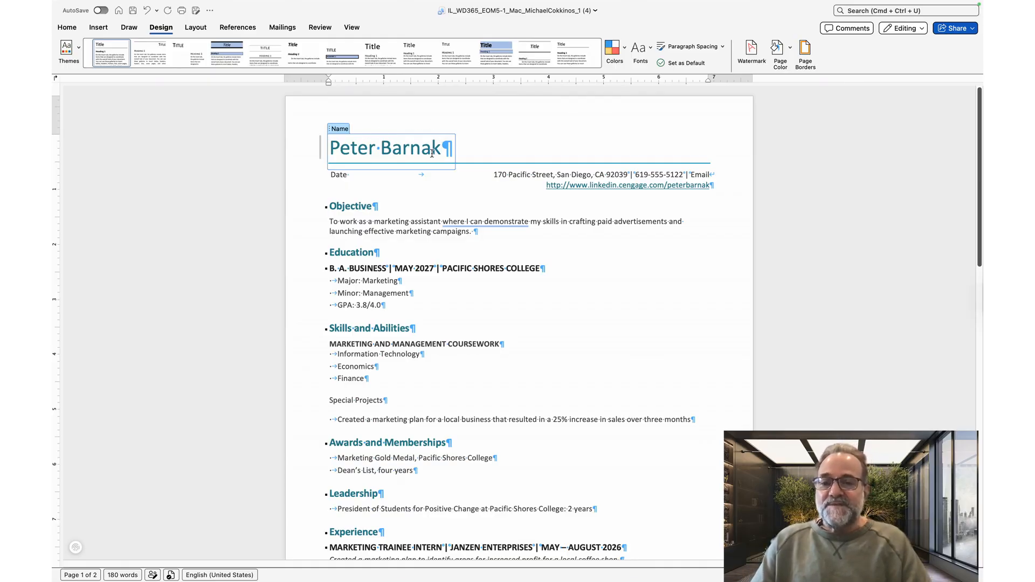
pyautogui.click(365, 178)
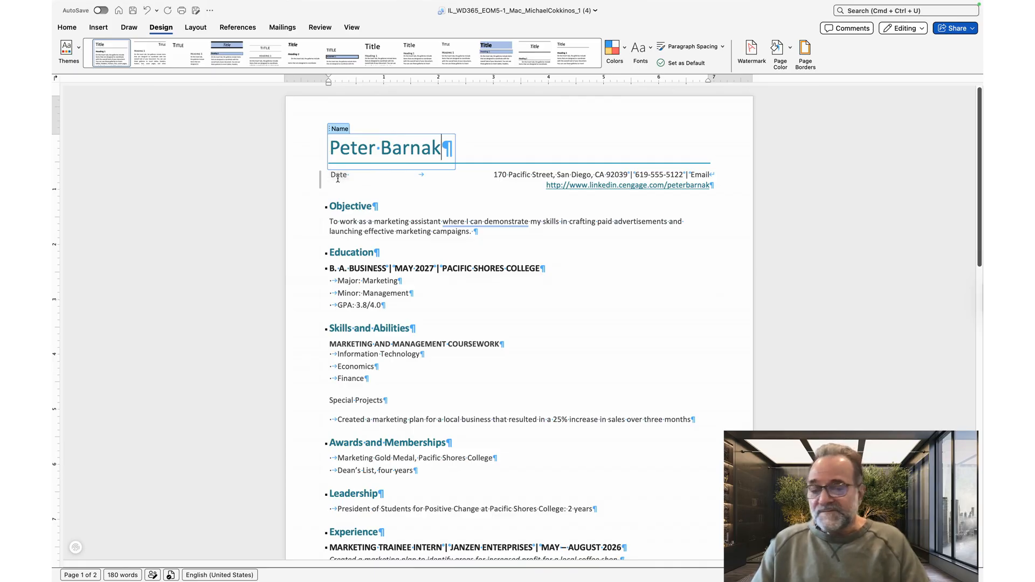
pyautogui.press('Return')
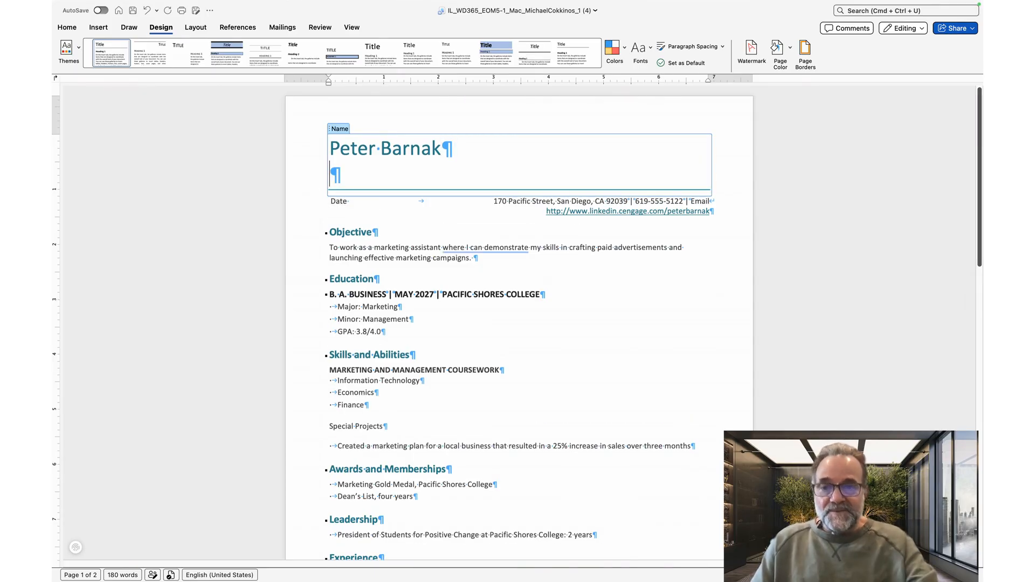
pyautogui.press('BackSpace')
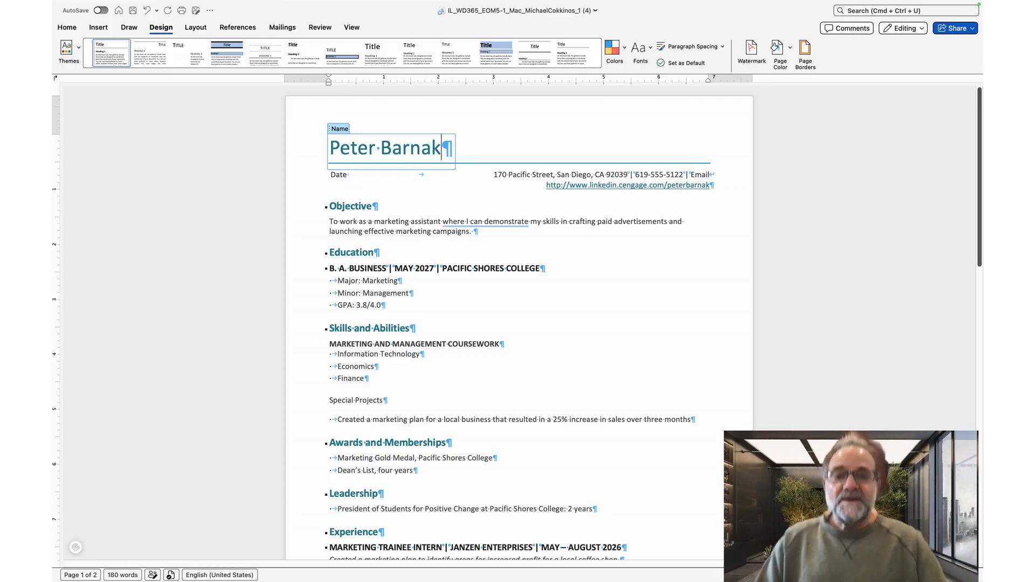
# Step: Replace the Email placeholder in the contact line with the student's e-mail address
pyautogui.doubleClick(700, 174)
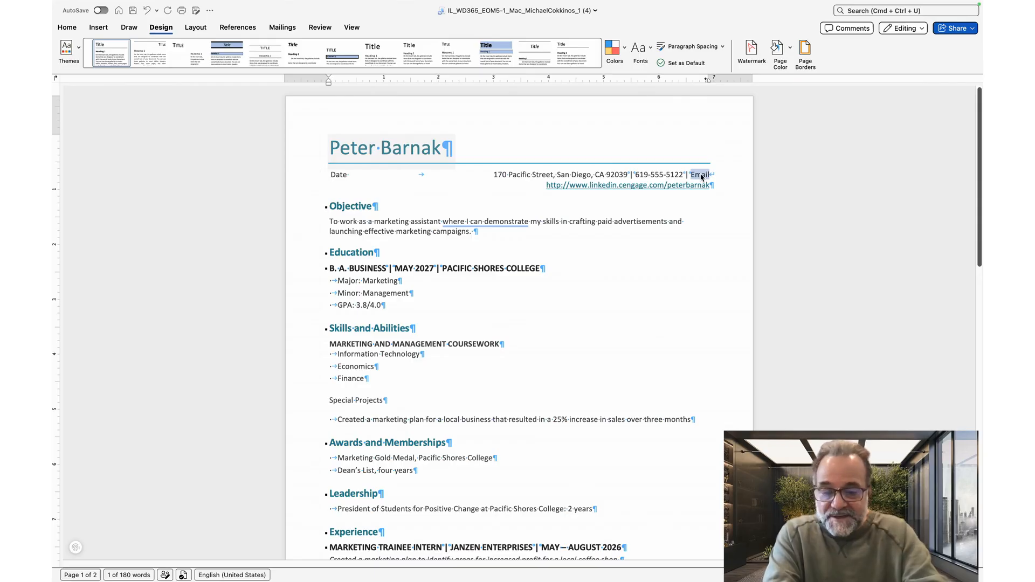
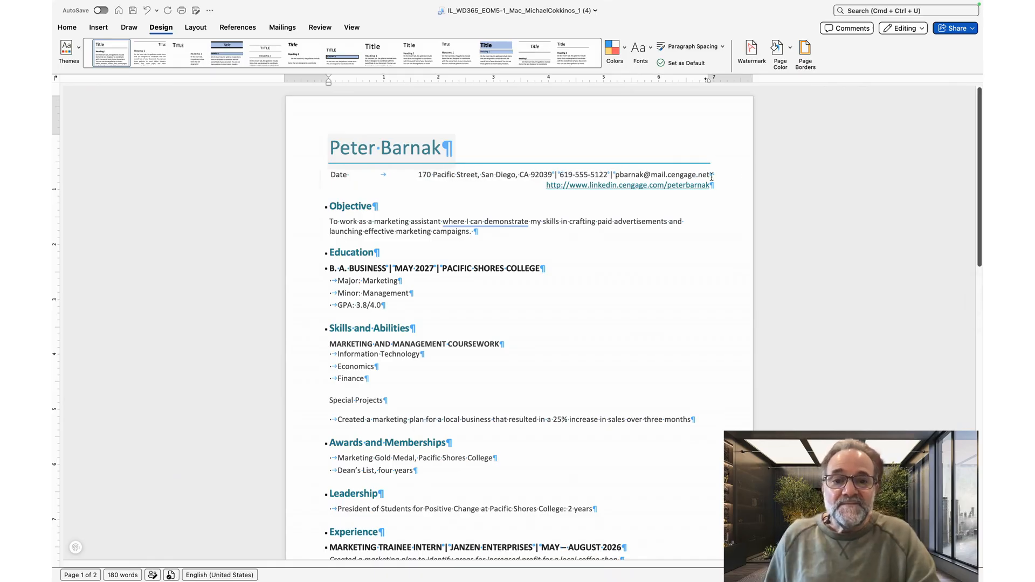
# Step: Link the e-mail address in the contact line as an e-mail hyperlink to that same address
pyautogui.moveTo(615, 174); pyautogui.dragTo(707, 175)
pyautogui.press('super+c')
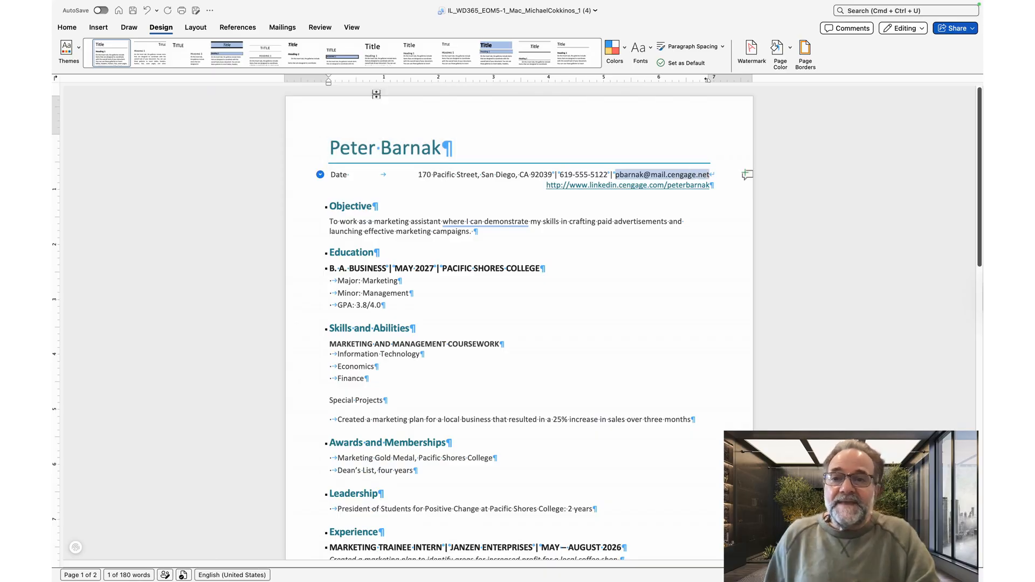
pyautogui.click(103, 31)
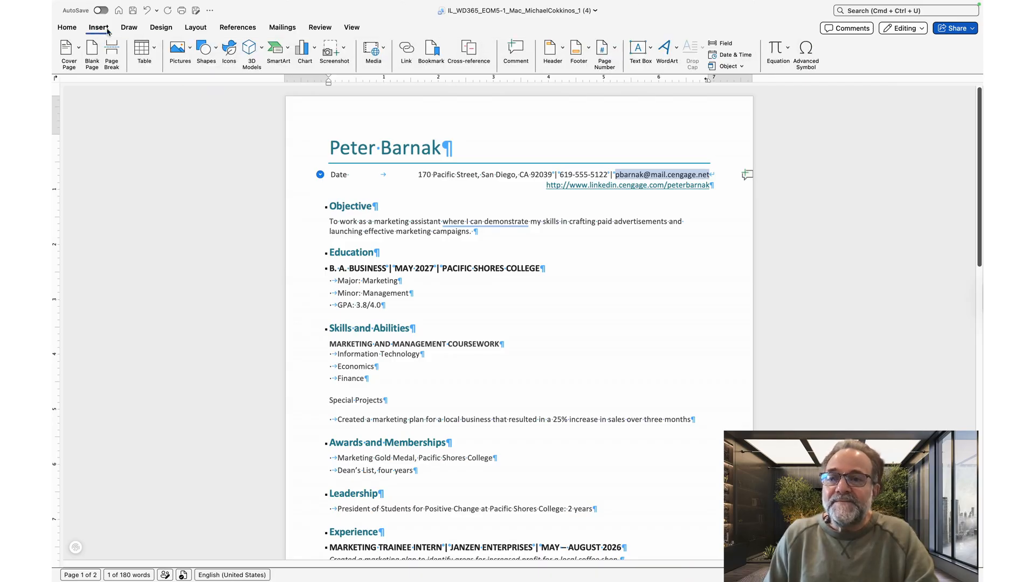
pyautogui.click(408, 58)
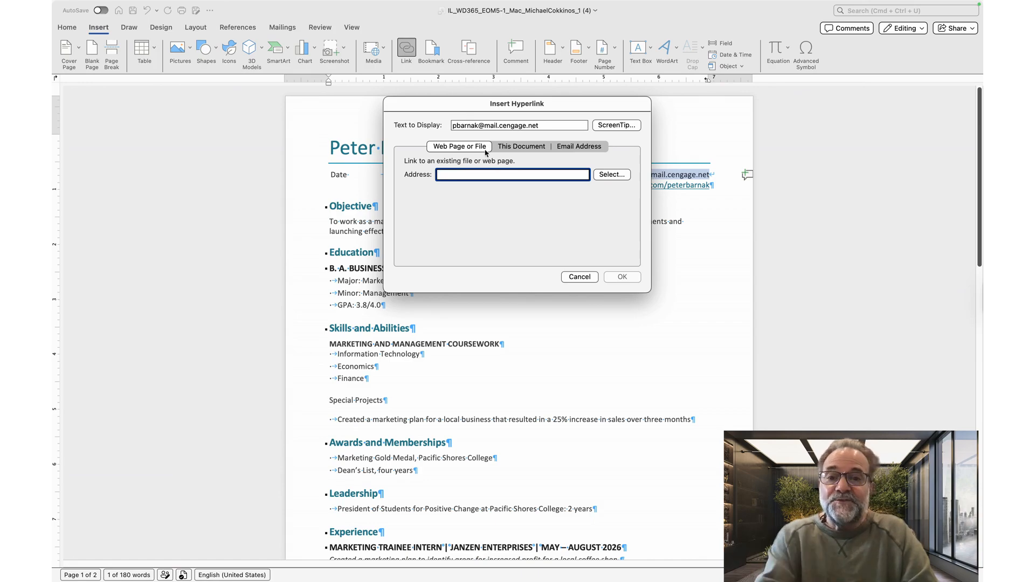
pyautogui.click(586, 146)
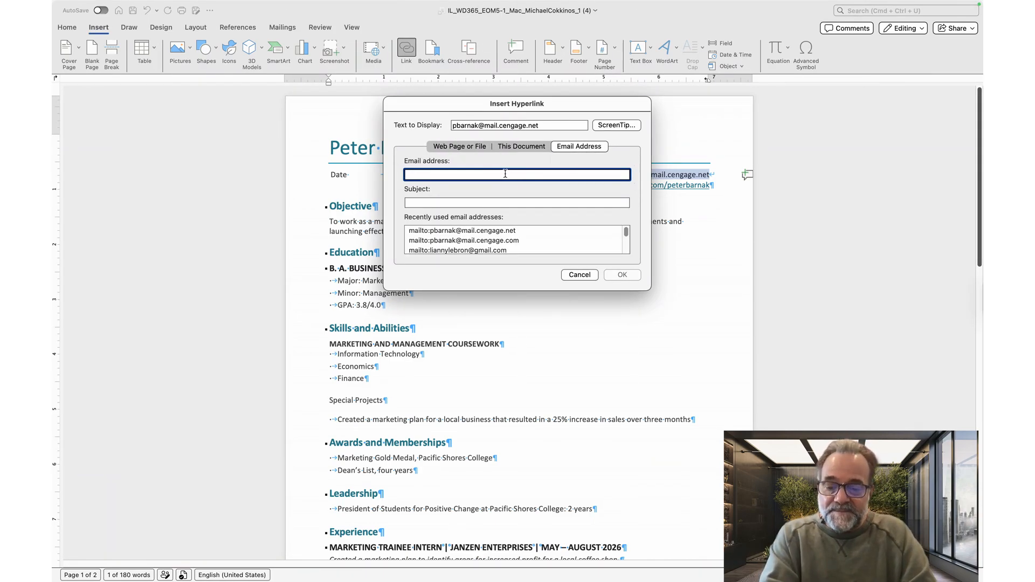
pyautogui.press('super+v')
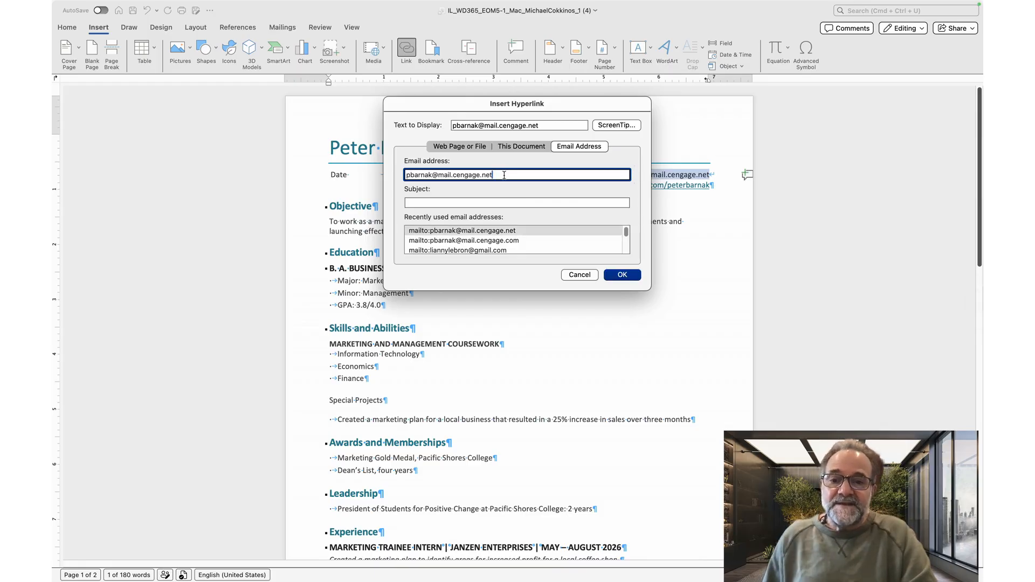
pyautogui.click(621, 275)
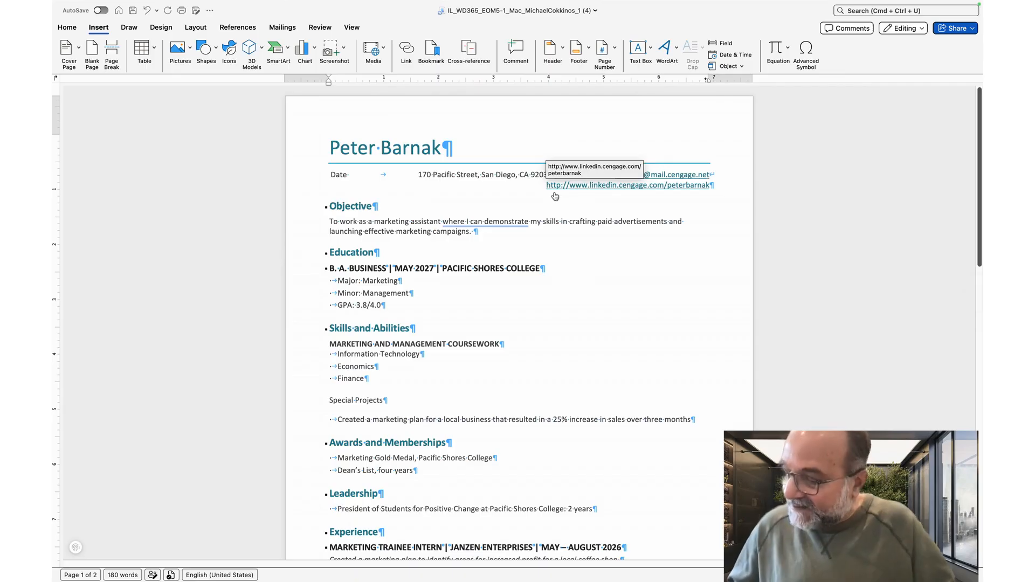
# Step: Follow the LinkedIn hyperlink in the browser, then switch back to the resume document window
pyautogui.click(590, 186)
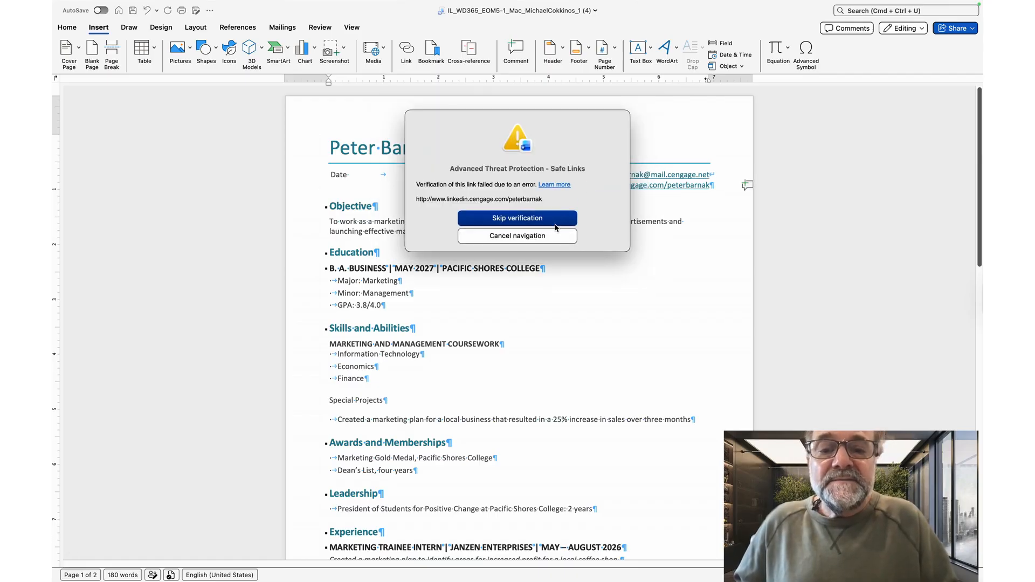
pyautogui.click(549, 223)
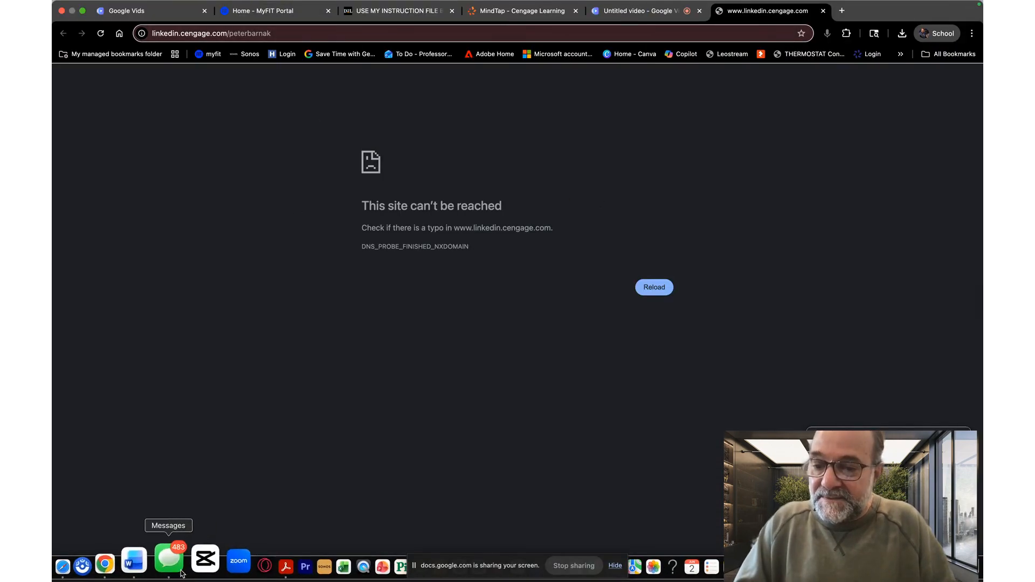
pyautogui.click(154, 563)
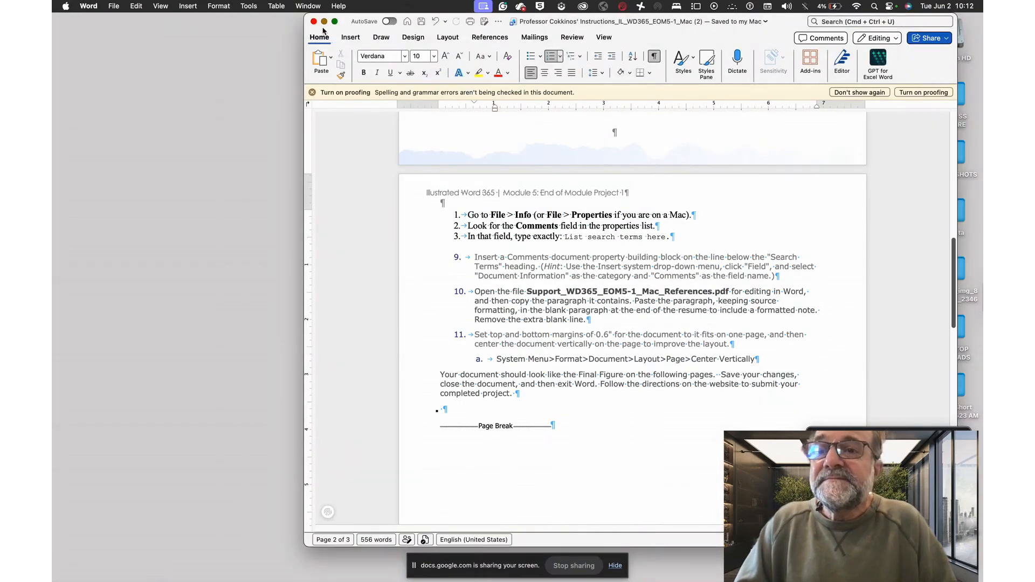
pyautogui.click(316, 7)
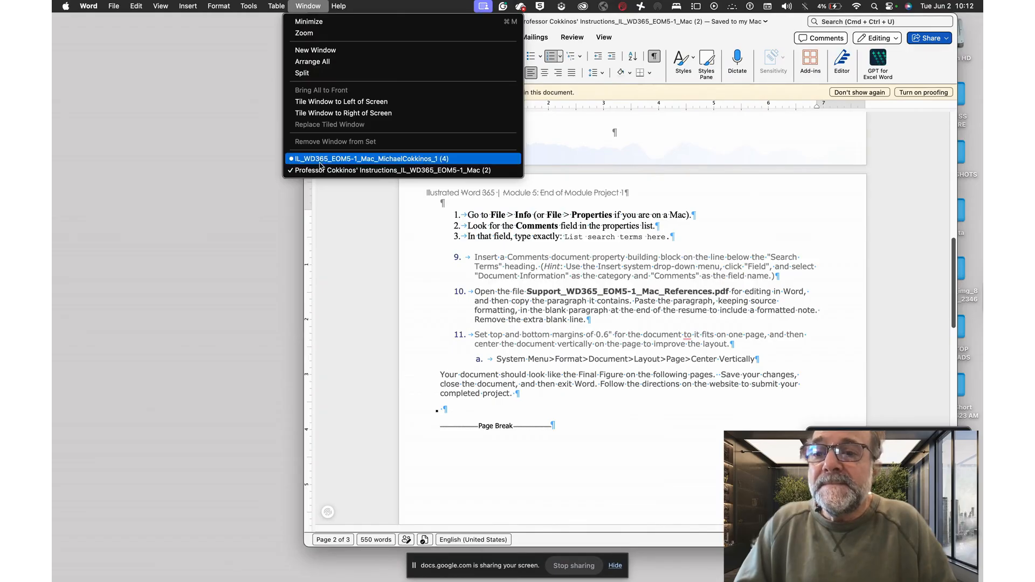
pyautogui.click(345, 159)
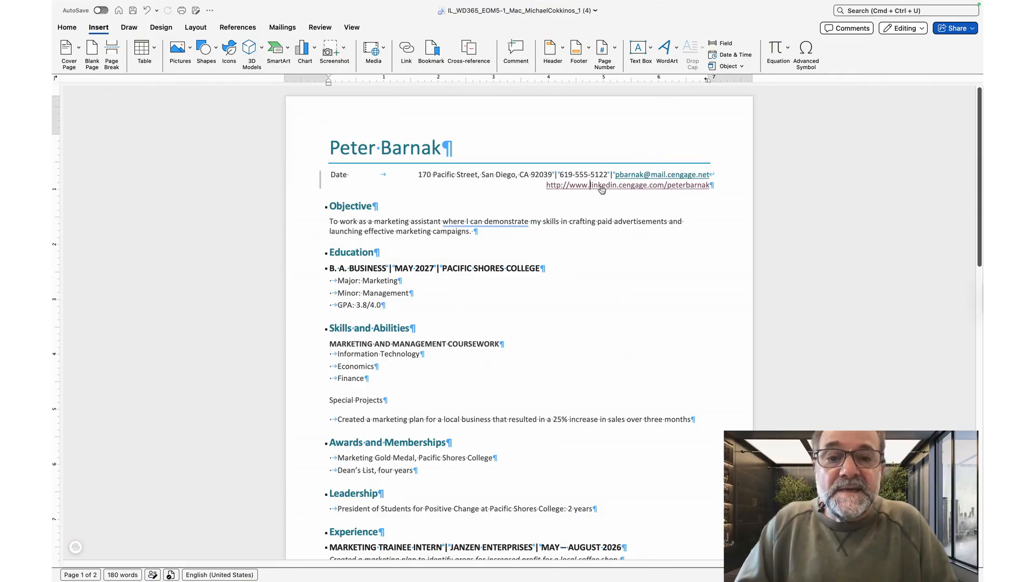
pyautogui.rightClick(600, 188)
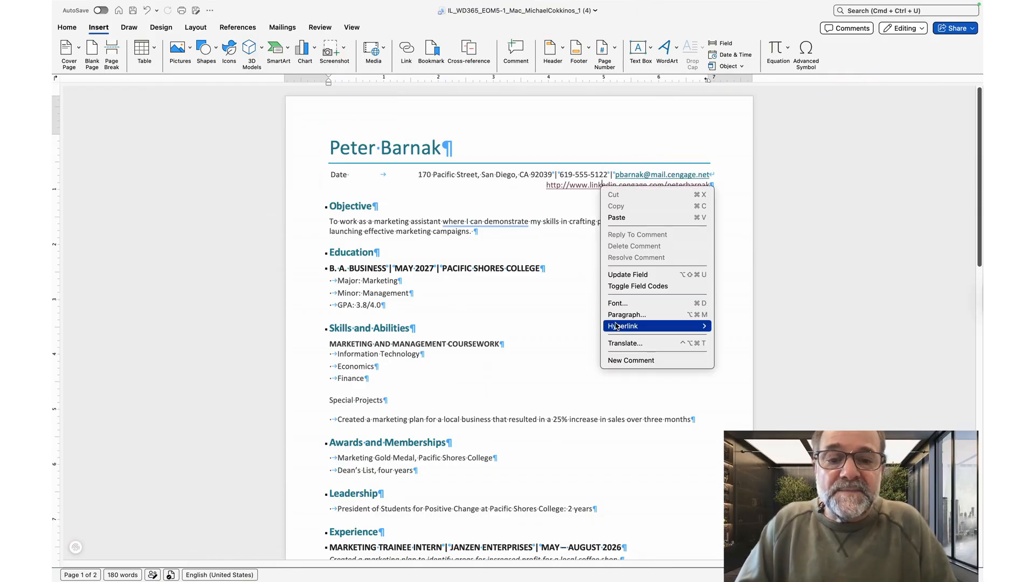
pyautogui.moveTo(695, 326)
pyautogui.click(722, 350)
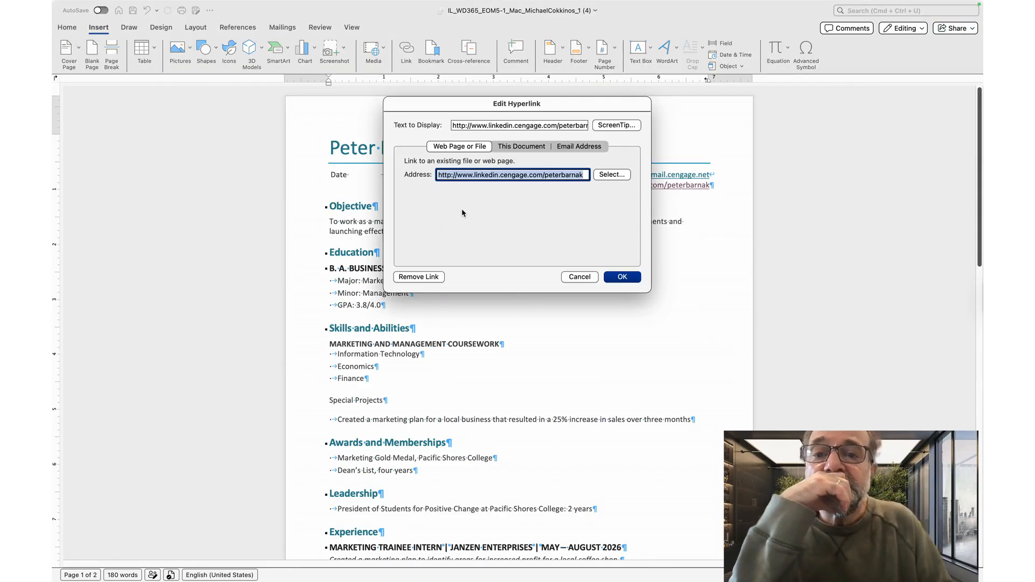
pyautogui.click(488, 125)
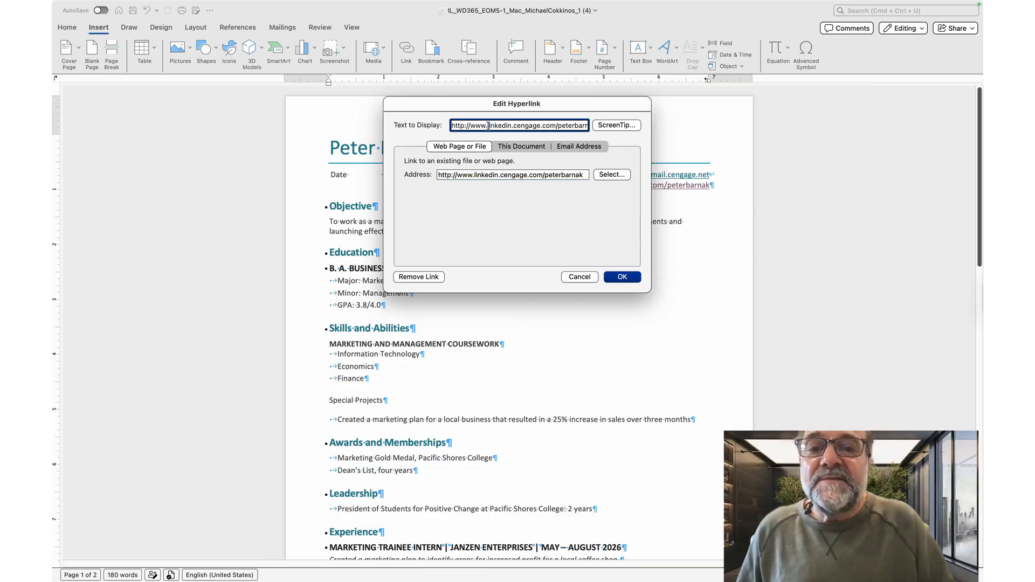
pyautogui.press('BackSpace')
pyautogui.press('BackSpace')
pyautogui.press('BackSpace')
pyautogui.press('BackSpace')
pyautogui.press('BackSpace')
pyautogui.press('BackSpace')
pyautogui.press('BackSpace')
pyautogui.press('BackSpace')
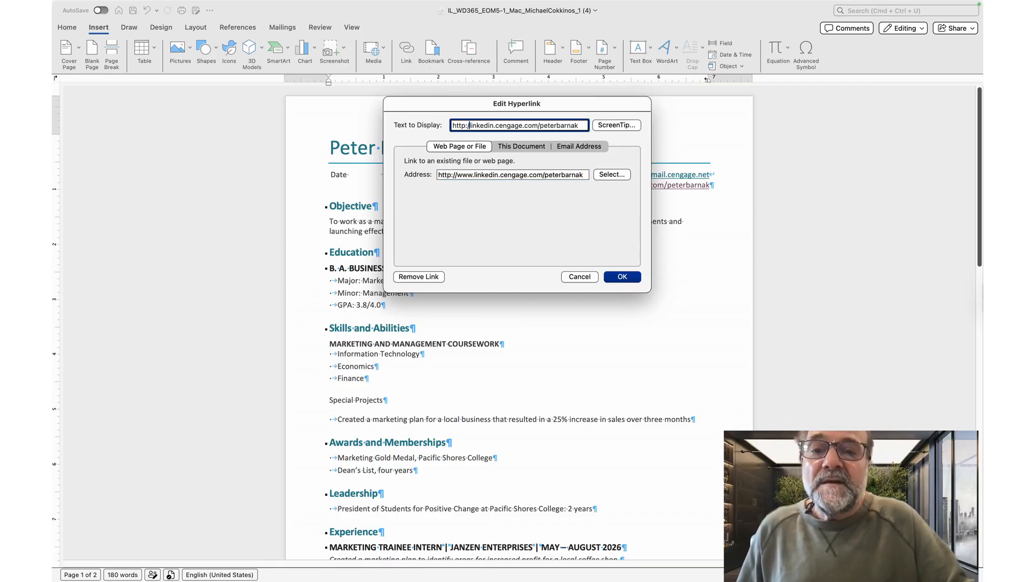
pyautogui.press('BackSpace')
pyautogui.press('BackSpace')
pyautogui.press('BackSpace')
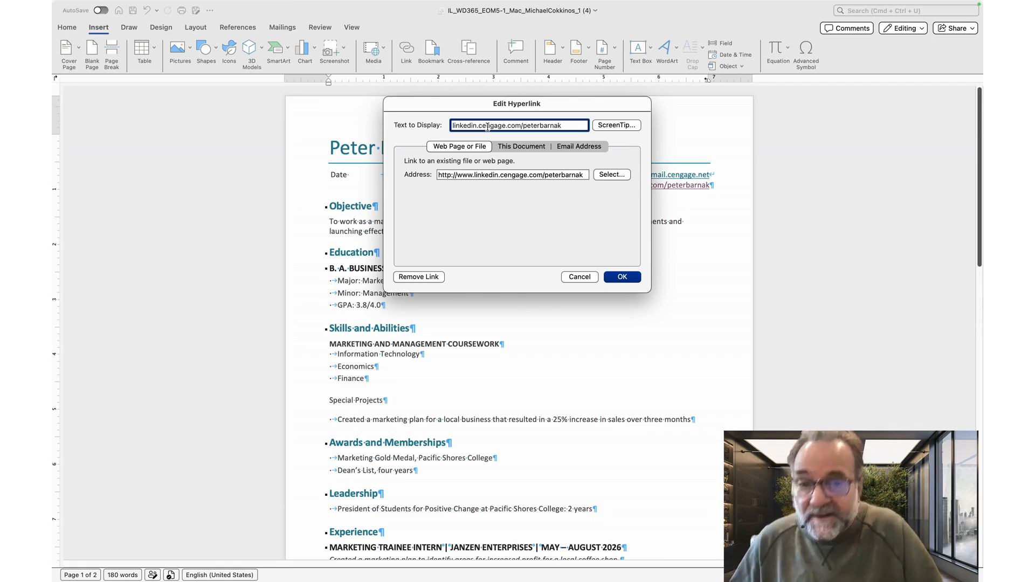
# Step: Give the LinkedIn hyperlink a ScreenTip reading LinkedIn page for, followed by the student's name
pyautogui.click(604, 125)
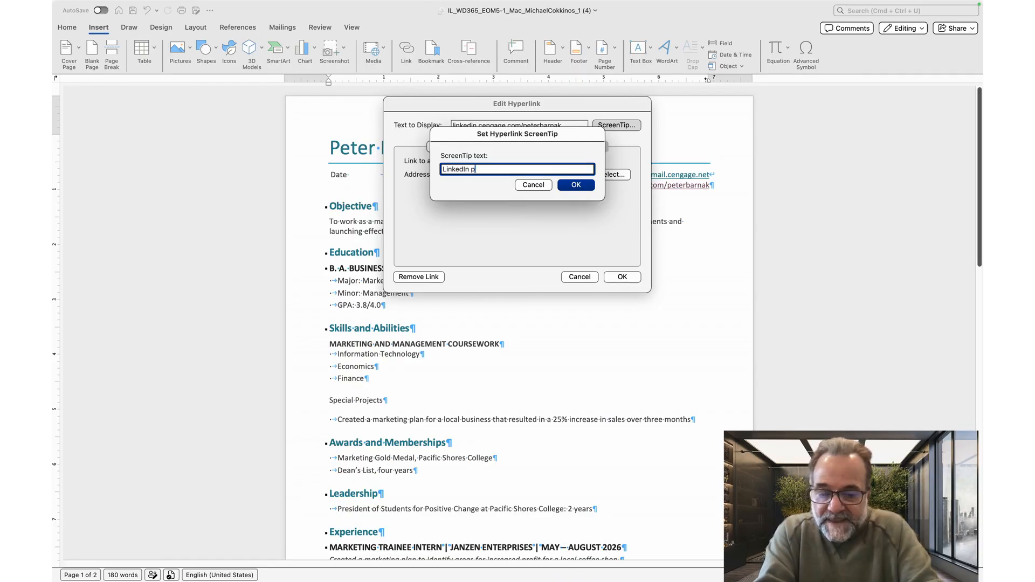
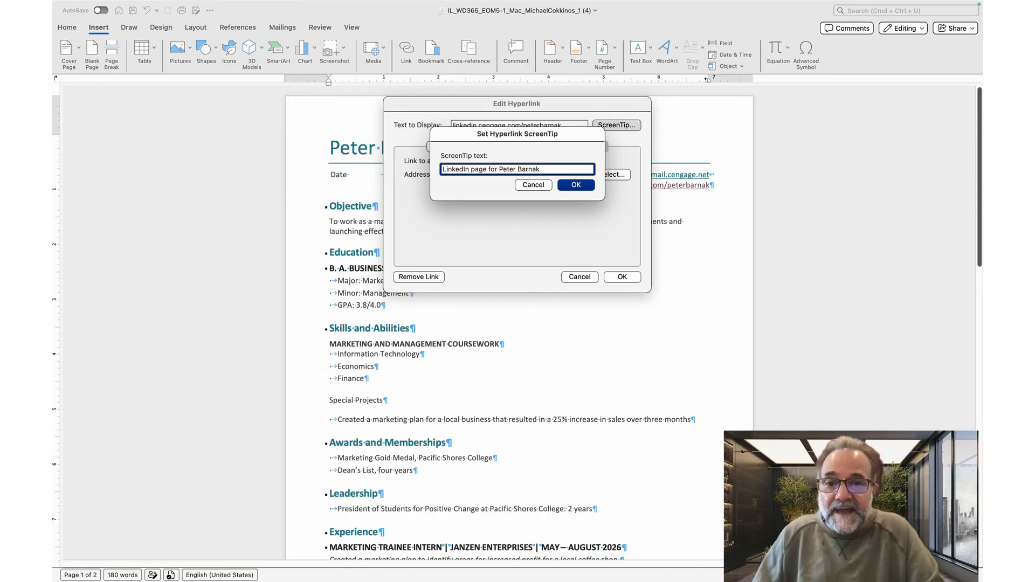
pyautogui.click(574, 185)
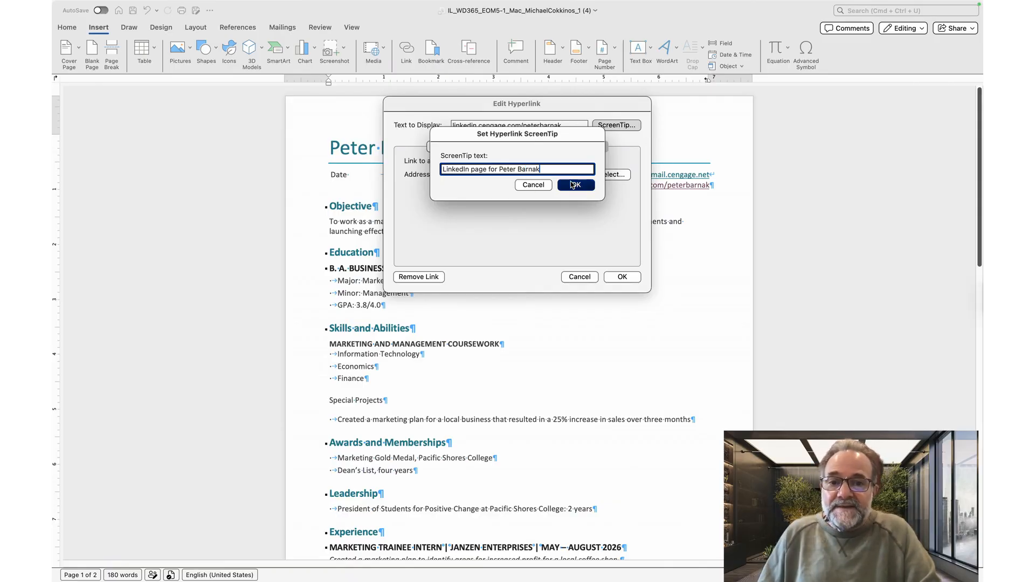
pyautogui.click(624, 278)
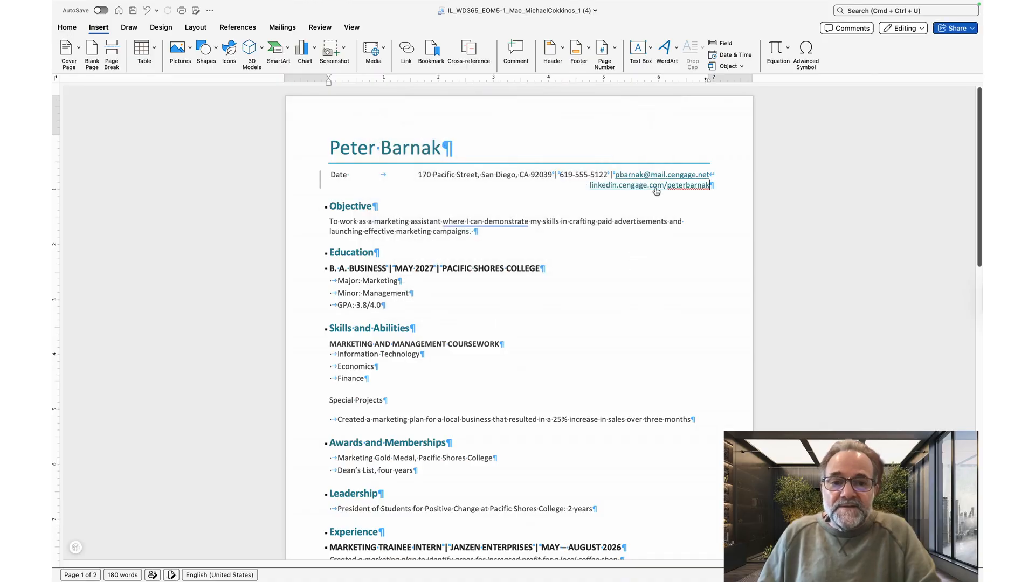
# Step: Delete the Date content control from the start of the contact line
pyautogui.moveTo(656, 191)
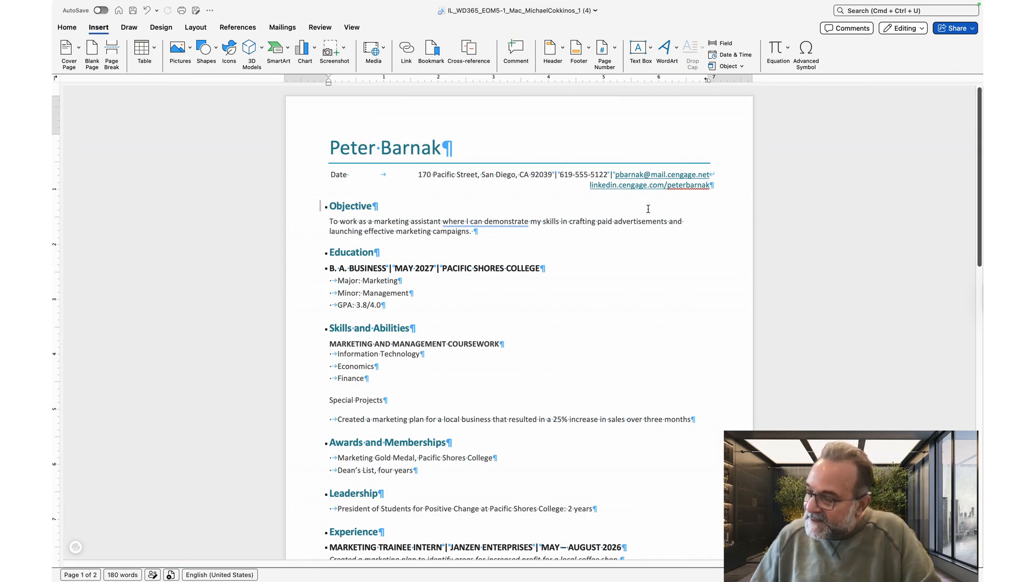
pyautogui.click(344, 176)
pyautogui.click(343, 176)
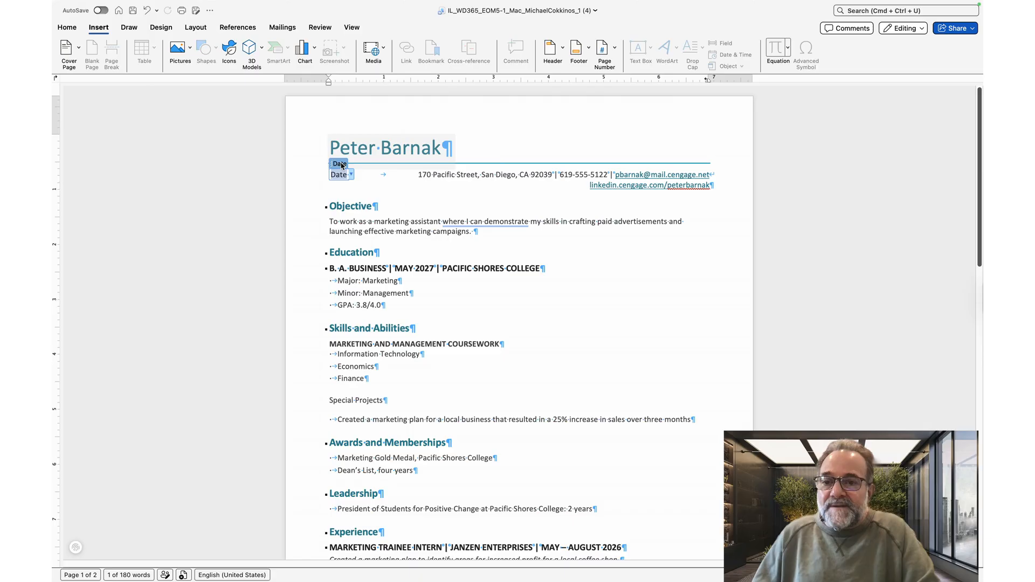
pyautogui.press('BackSpace')
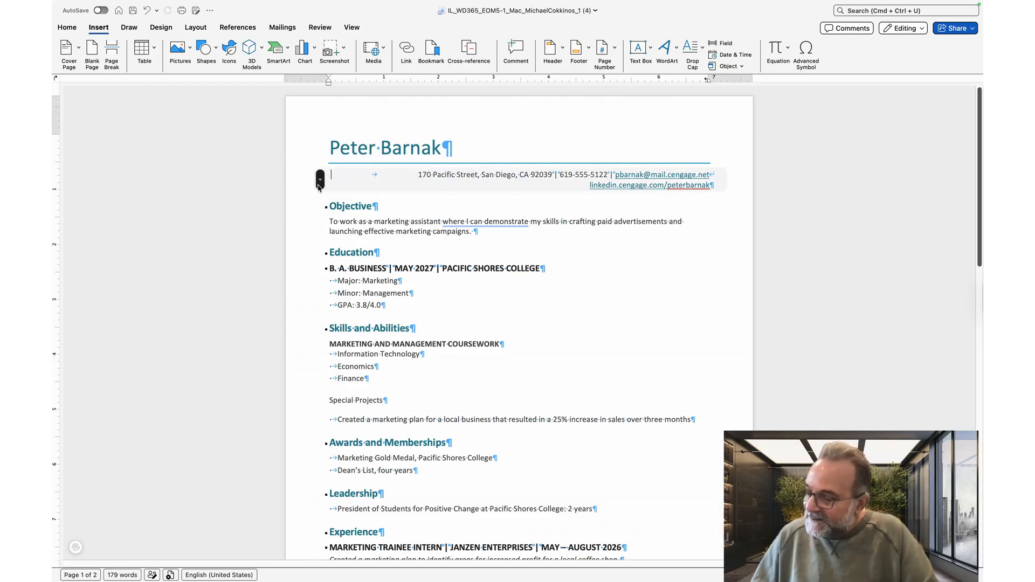
pyautogui.click(319, 182)
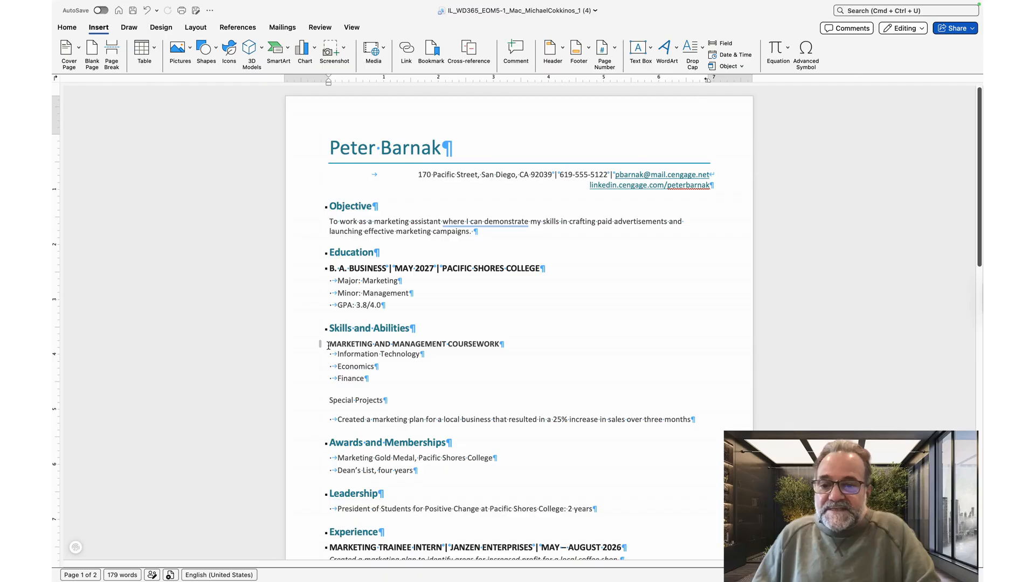
# Step: Create a new paragraph style named SkillsHead from the MARKETING AND MANAGEMENT COURSEWORK subheading's formatting
pyautogui.moveTo(328, 346); pyautogui.dragTo(485, 349)
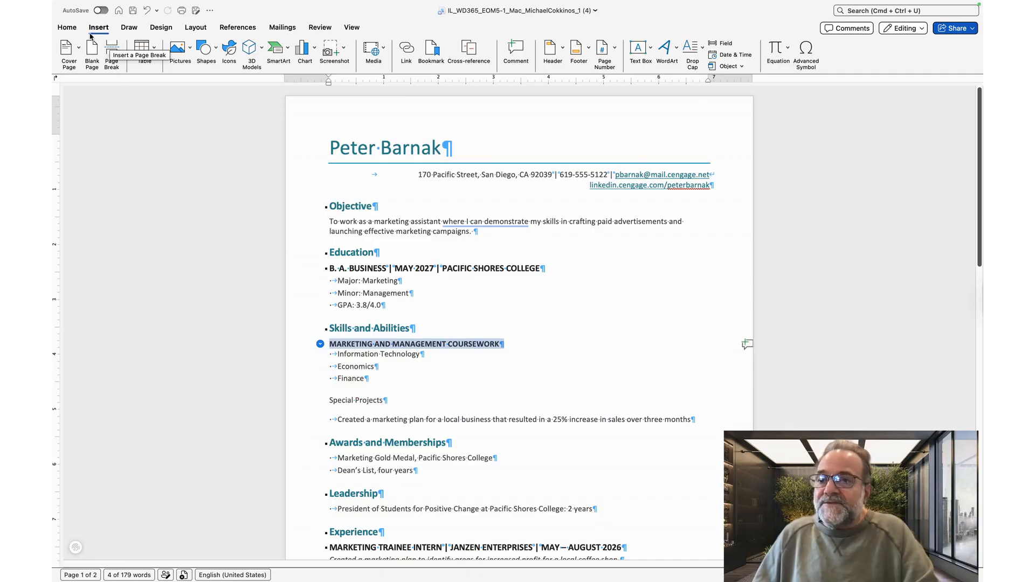
pyautogui.click(67, 27)
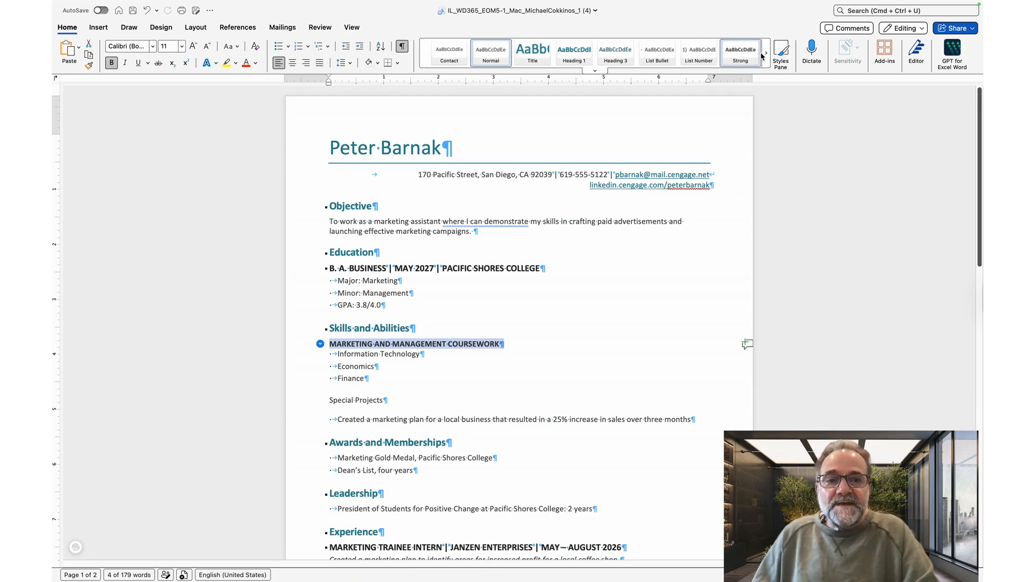
pyautogui.click(779, 61)
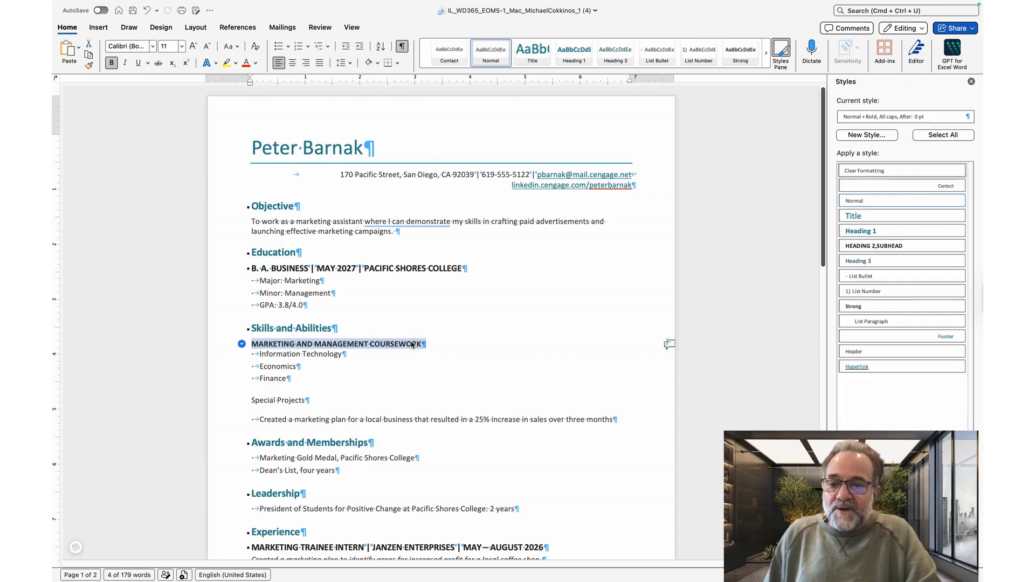
pyautogui.click(873, 136)
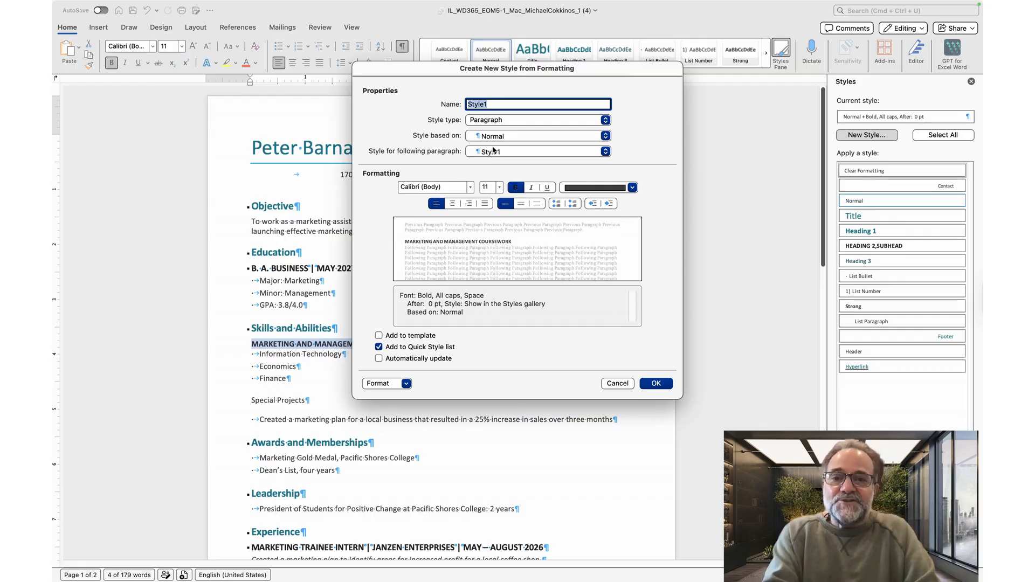
pyautogui.click(484, 104)
pyautogui.doubleClick(485, 104)
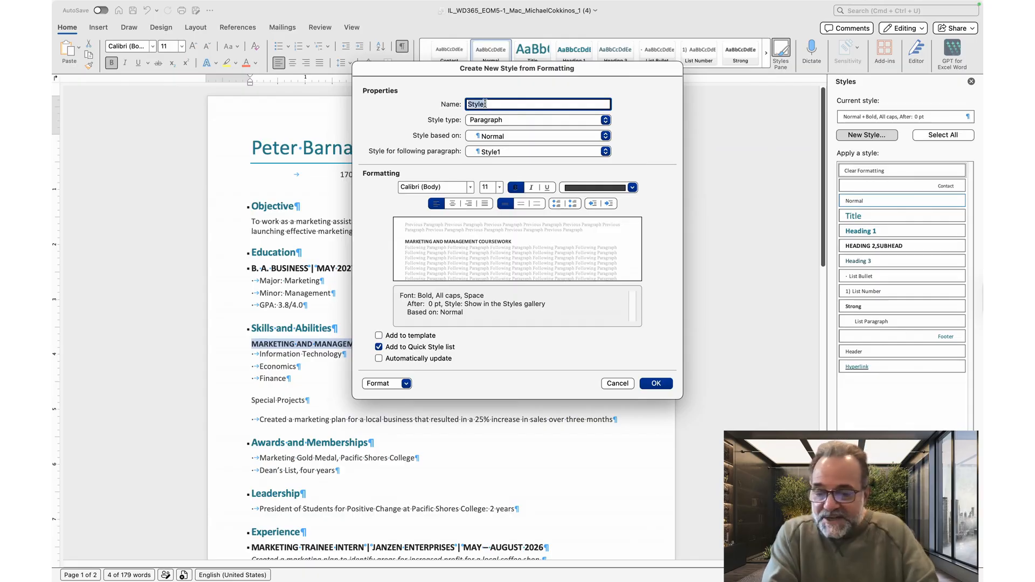
pyautogui.write('Skil')
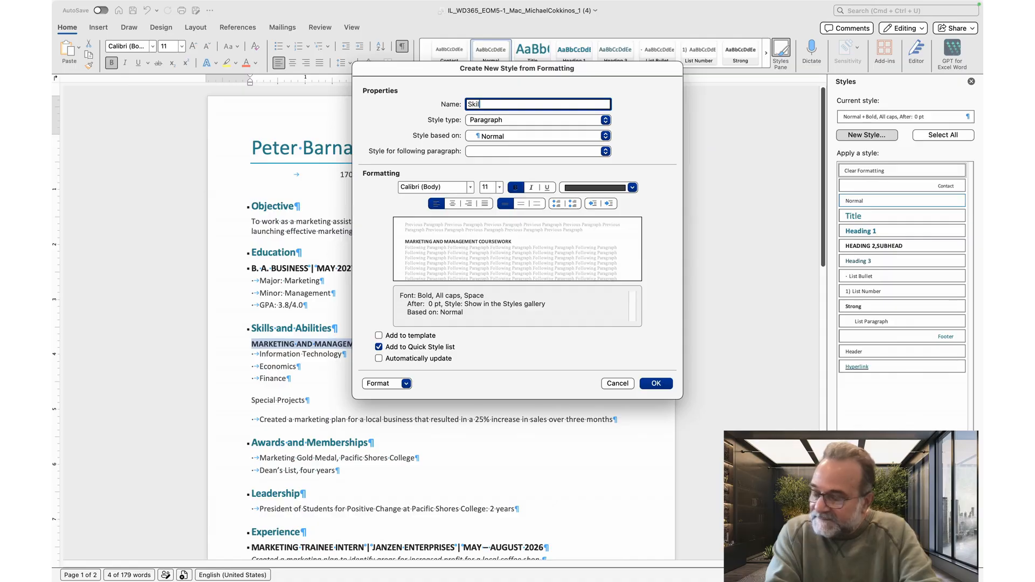
pyautogui.write('ls')
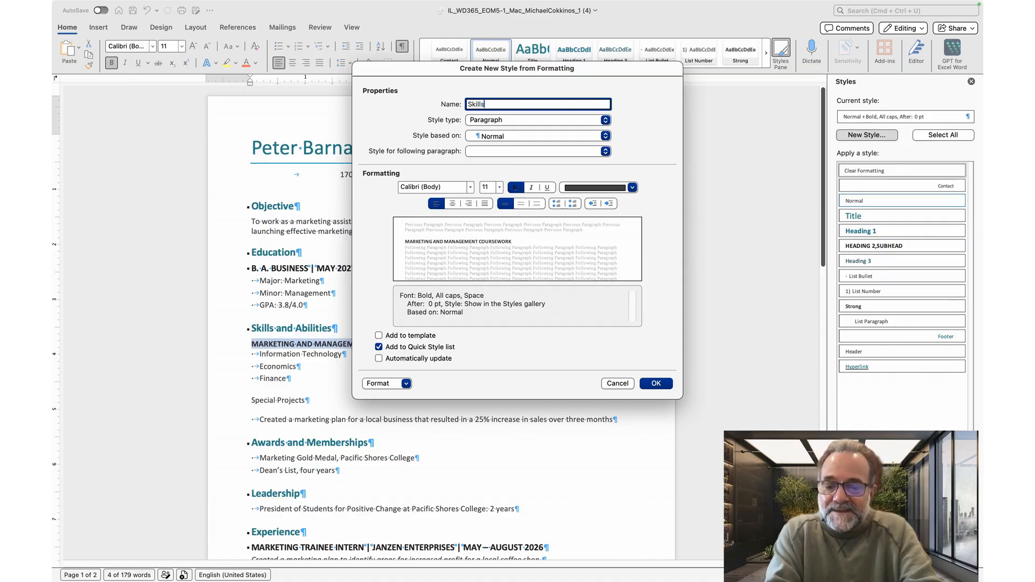
pyautogui.write('Head')
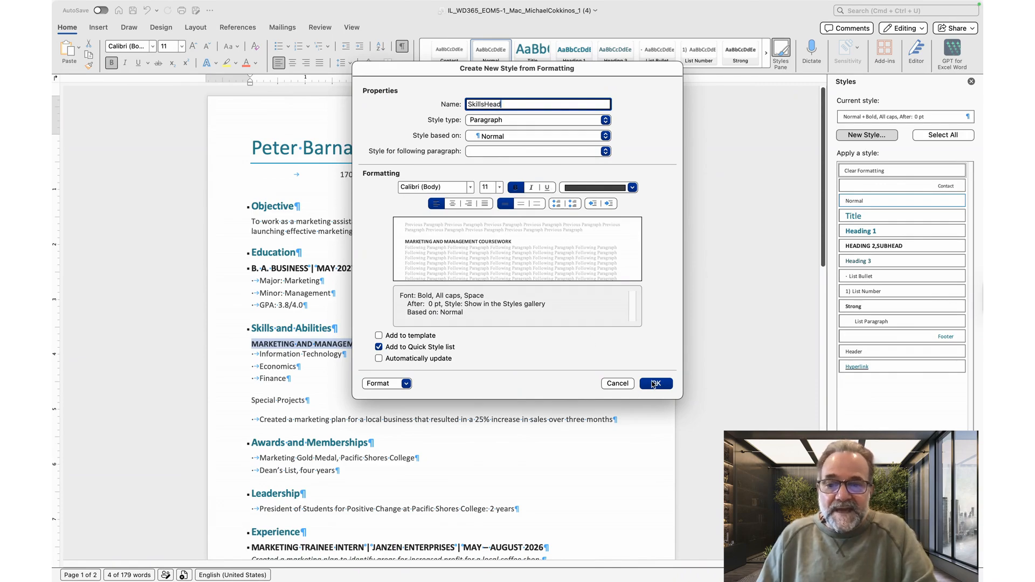
pyautogui.click(654, 384)
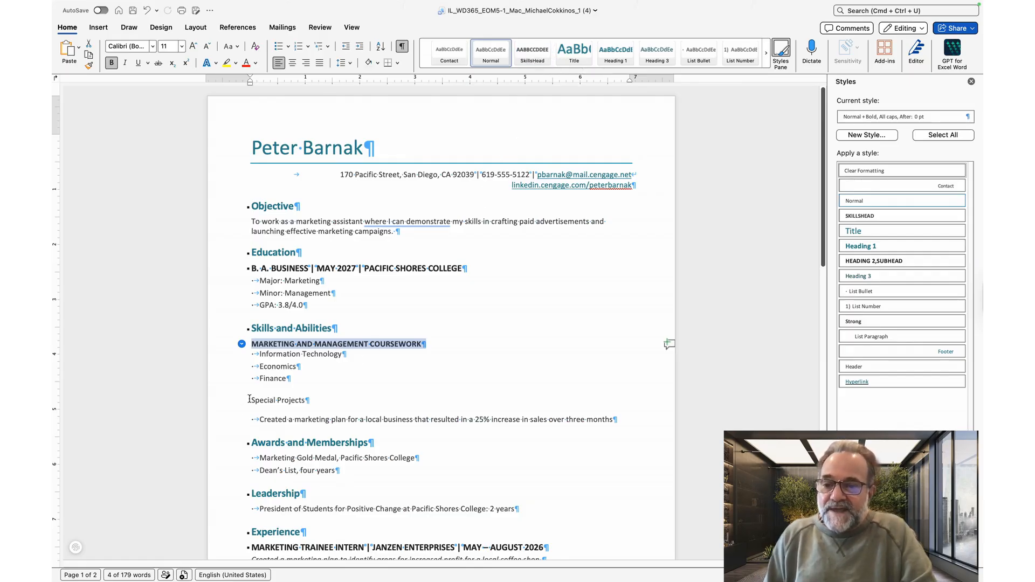
# Step: Apply the SkillsHead style to the Special Projects line
pyautogui.moveTo(249, 399); pyautogui.dragTo(313, 404)
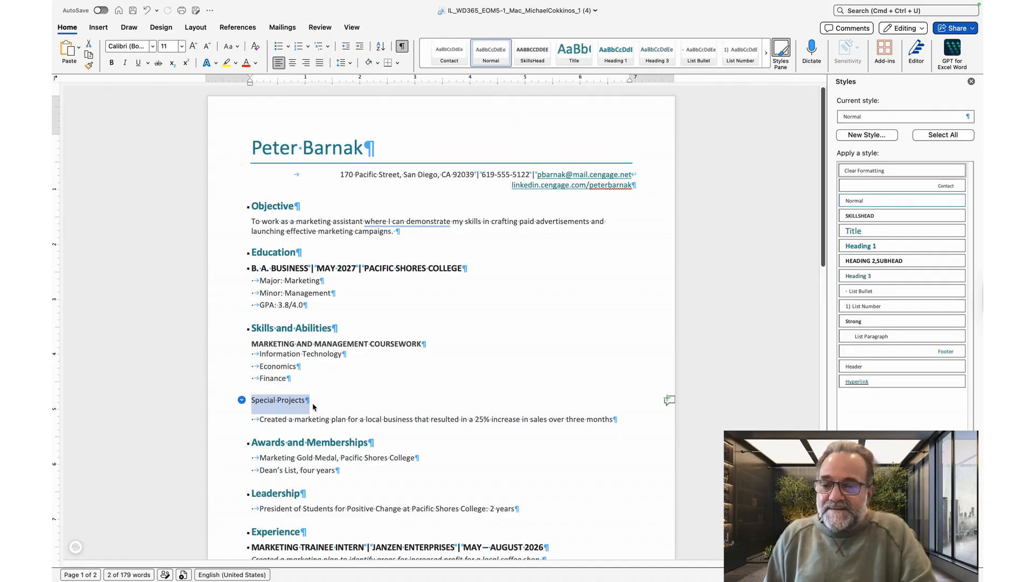
pyautogui.click(533, 52)
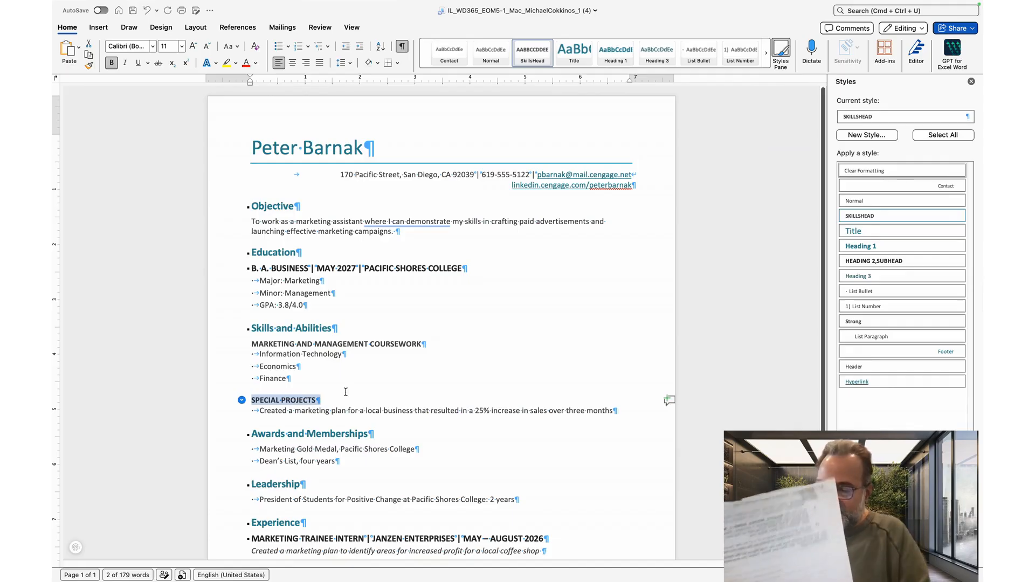
# Step: Move the Experience section so it sits directly above the Skills and Abilities section, keeping source formatting
pyautogui.scroll(-1, 336, 411)
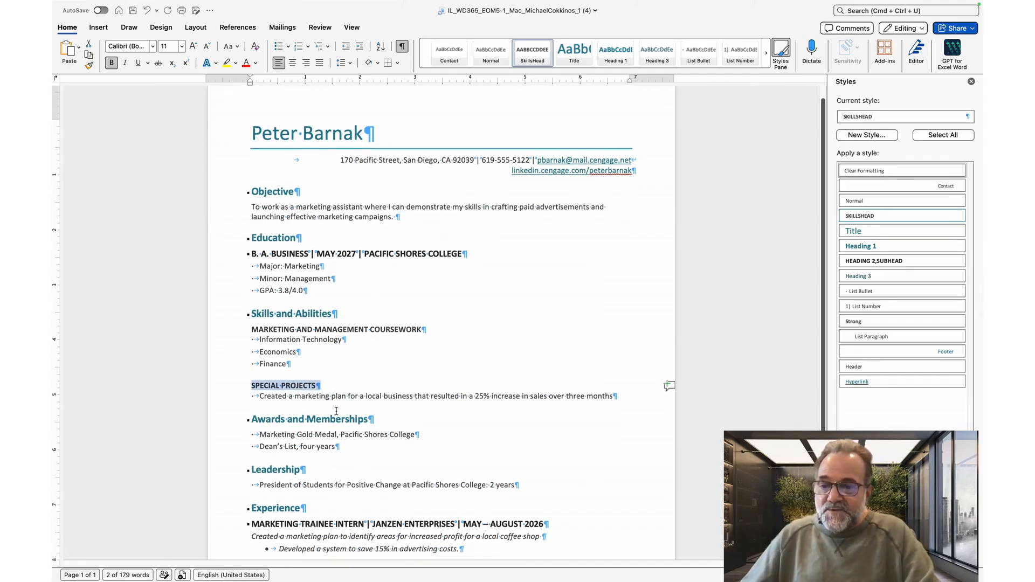
pyautogui.scroll(-3, 337, 411)
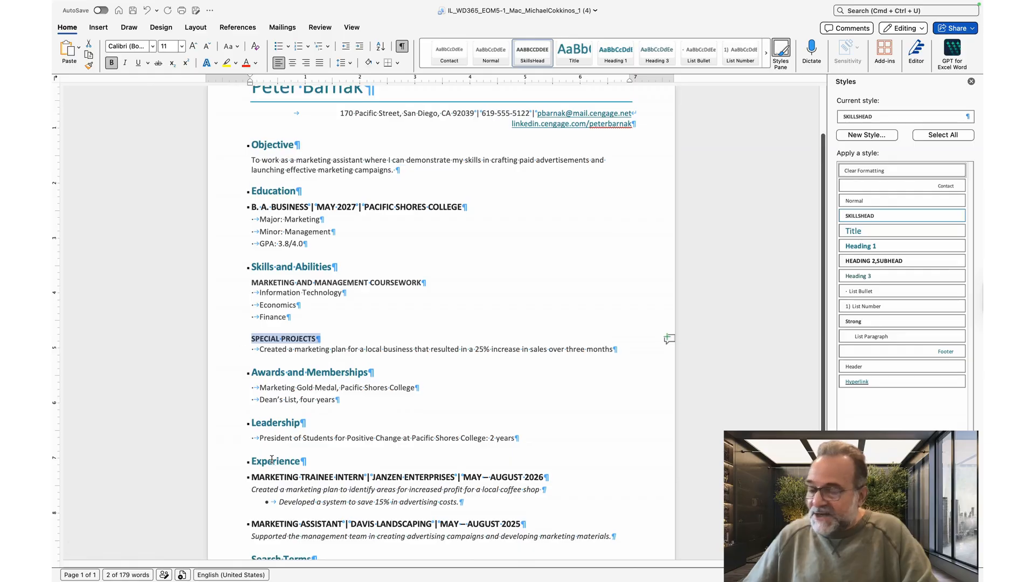
pyautogui.scroll(-2, 268, 462)
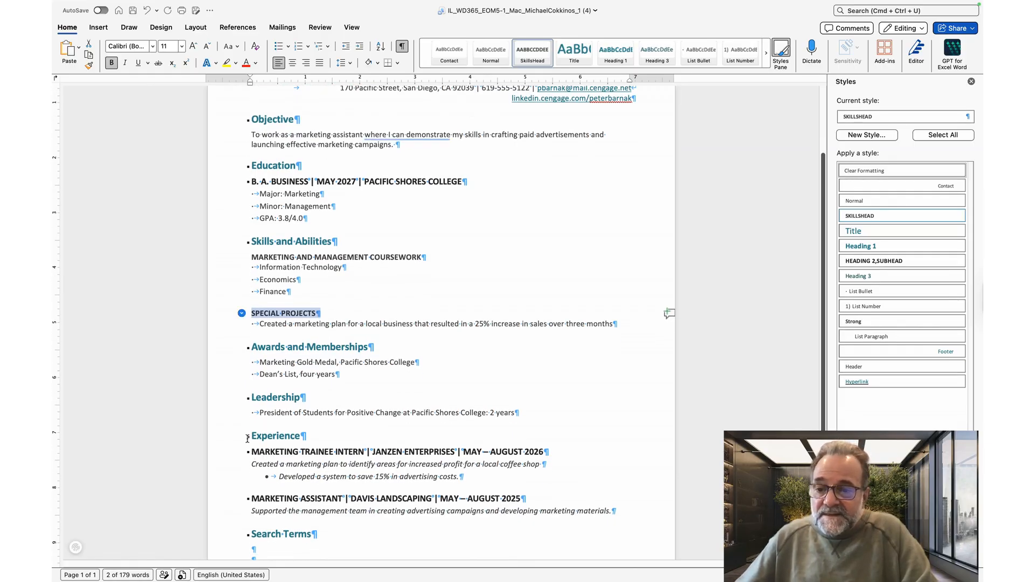
pyautogui.moveTo(250, 436); pyautogui.dragTo(612, 516)
pyautogui.press('super+c')
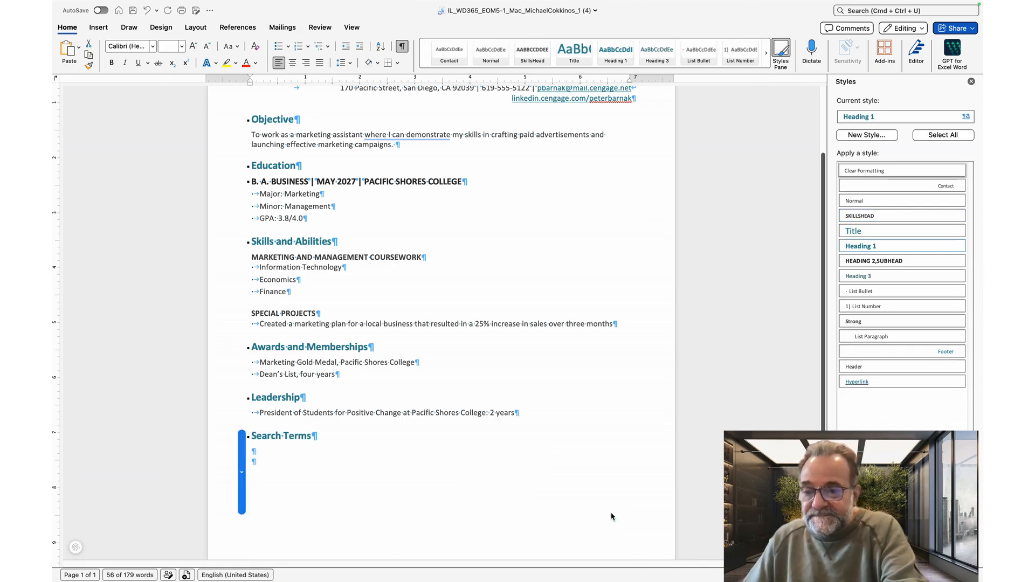
pyautogui.press('BackSpace')
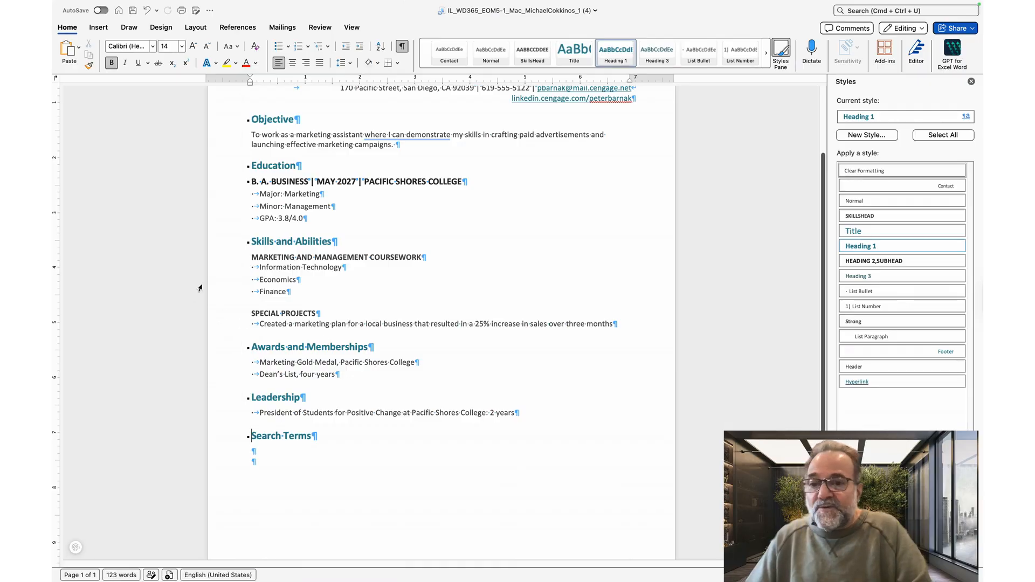
pyautogui.click(252, 242)
pyautogui.press('super+v')
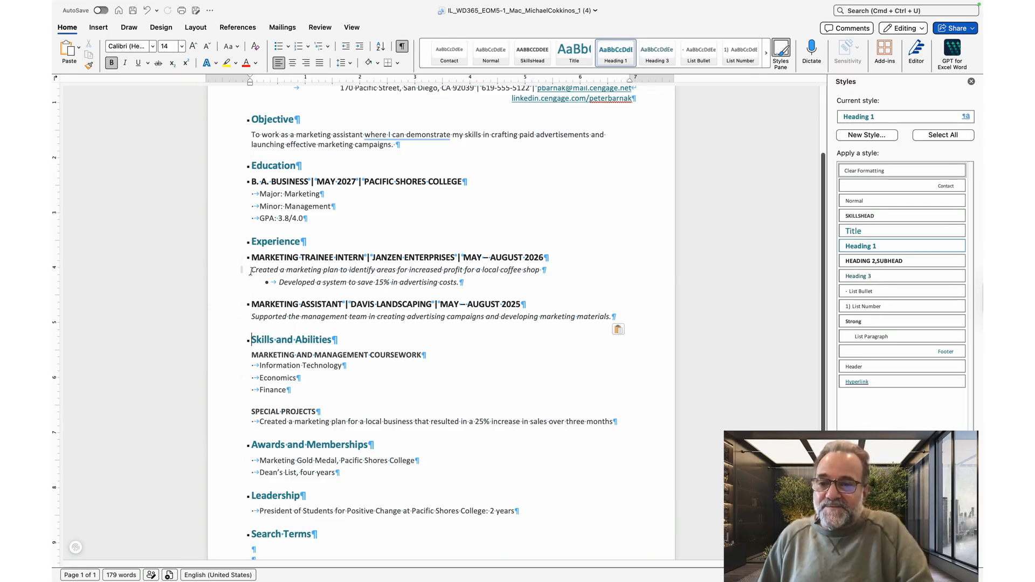
pyautogui.click(625, 329)
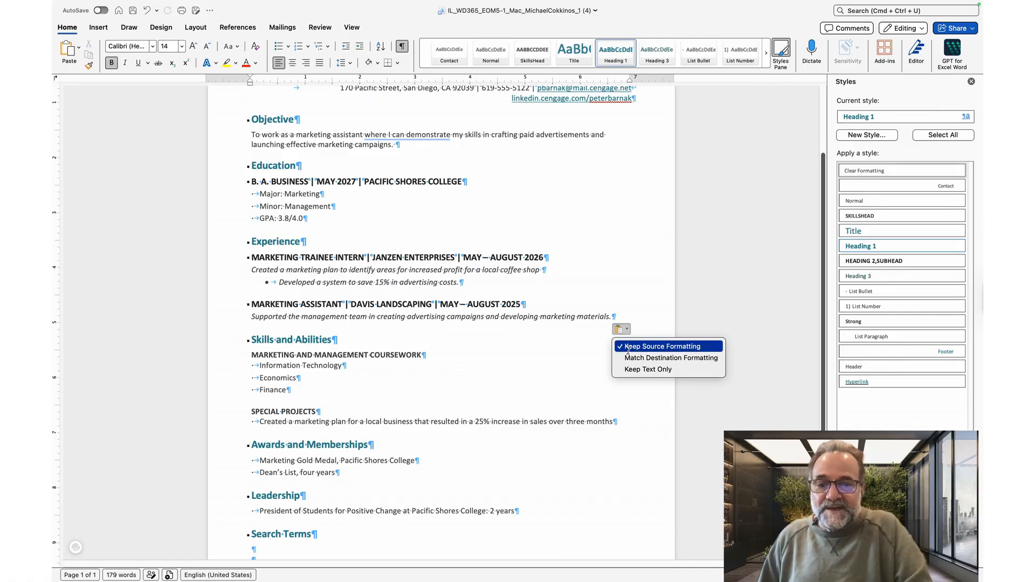
pyautogui.click(648, 267)
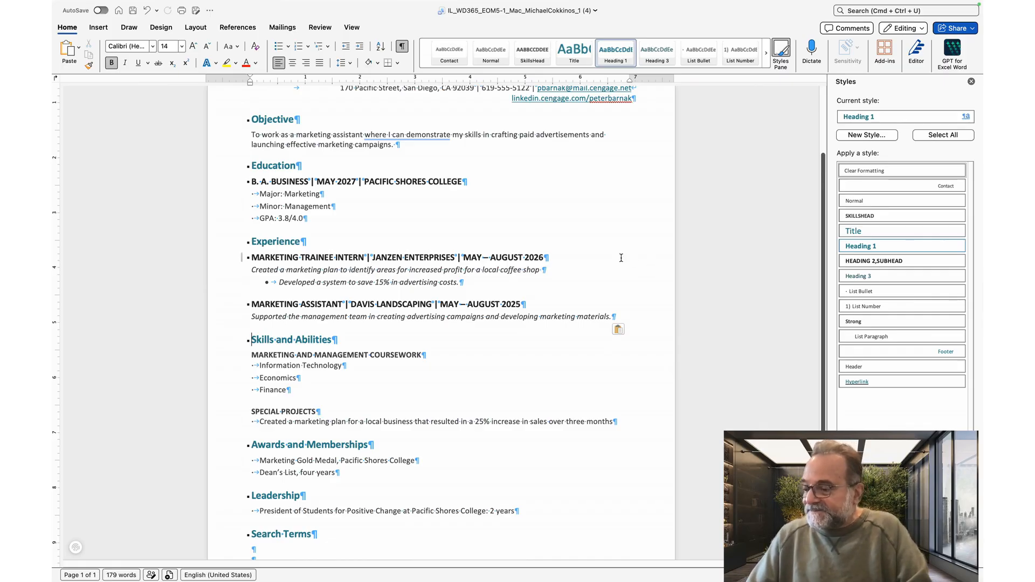
# Step: Set the document's Comments property to List search terms here
pyautogui.scroll(-1, 620, 258)
pyautogui.scroll(-5, 620, 257)
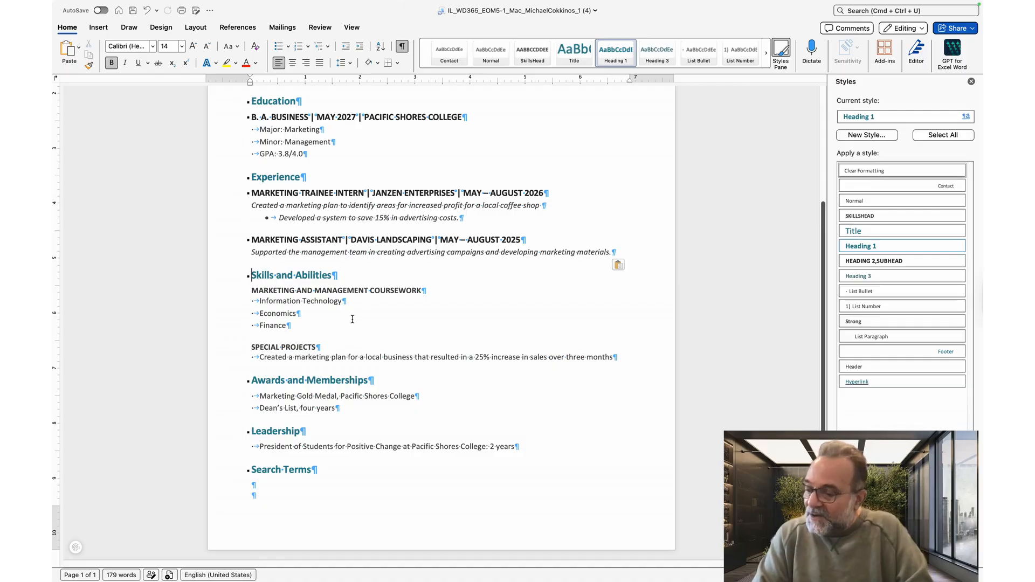
pyautogui.moveTo(307, 3)
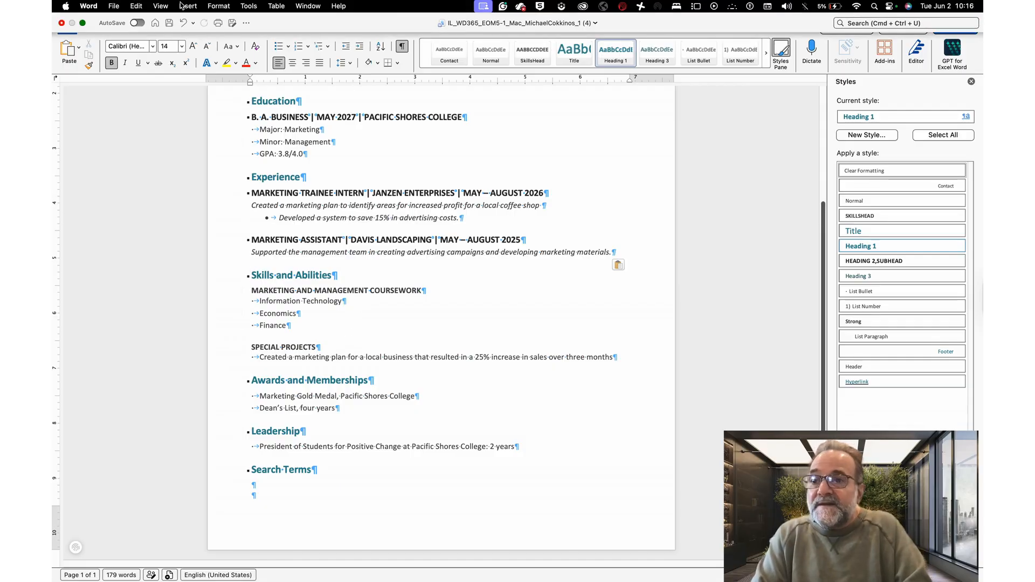
pyautogui.click(114, 6)
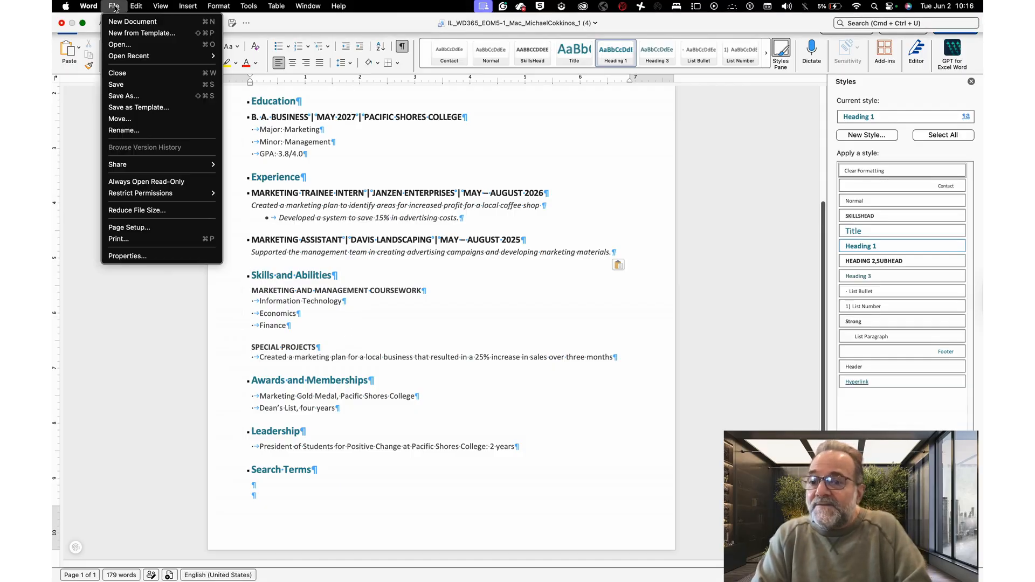
pyautogui.click(129, 256)
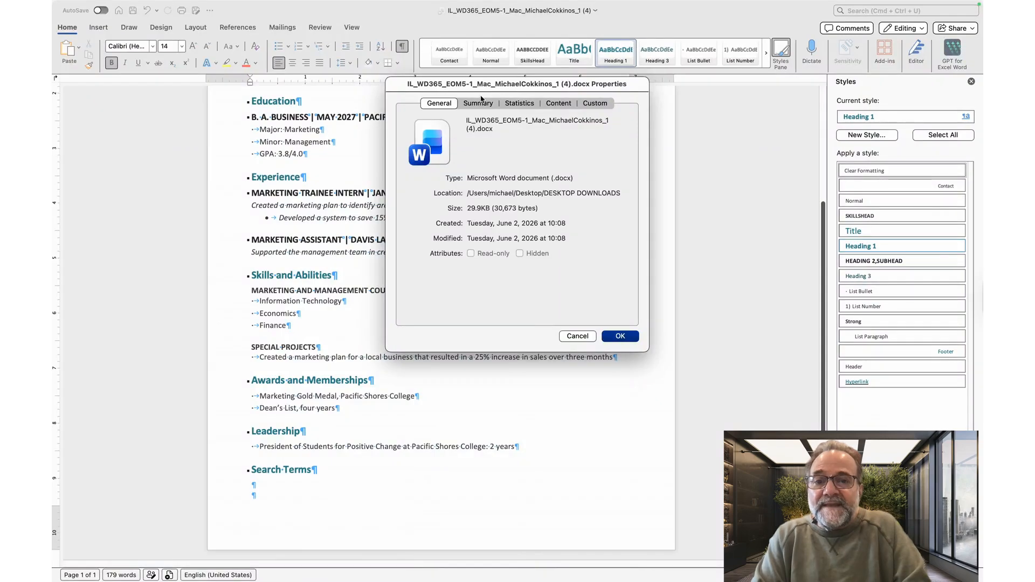
pyautogui.click(476, 106)
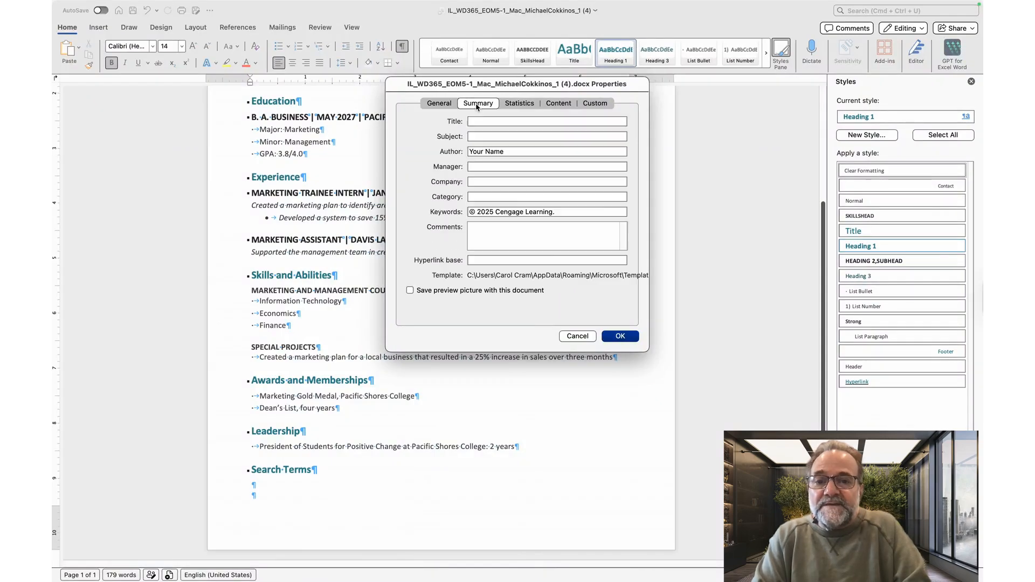
pyautogui.click(475, 234)
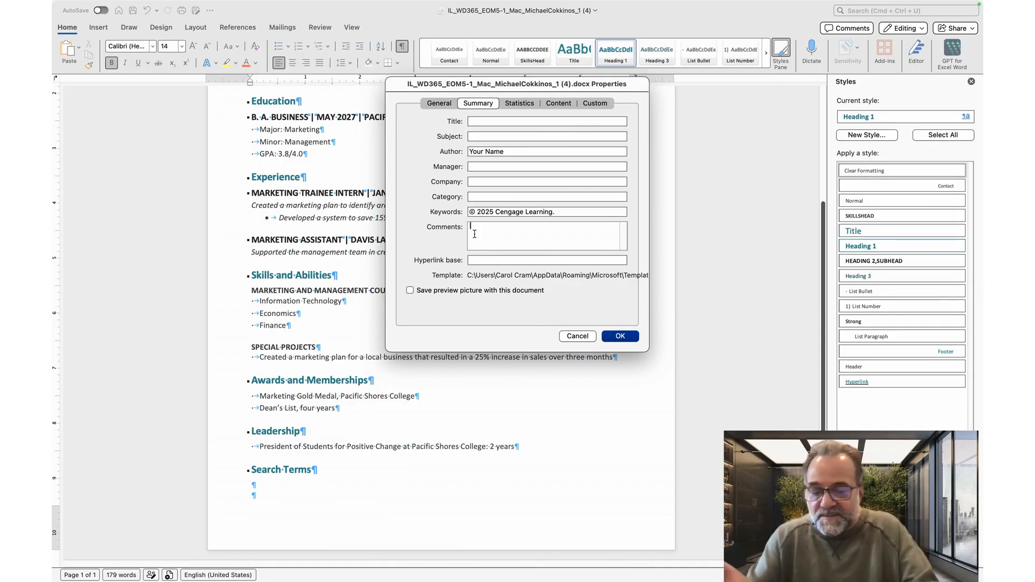
pyautogui.write('List sear')
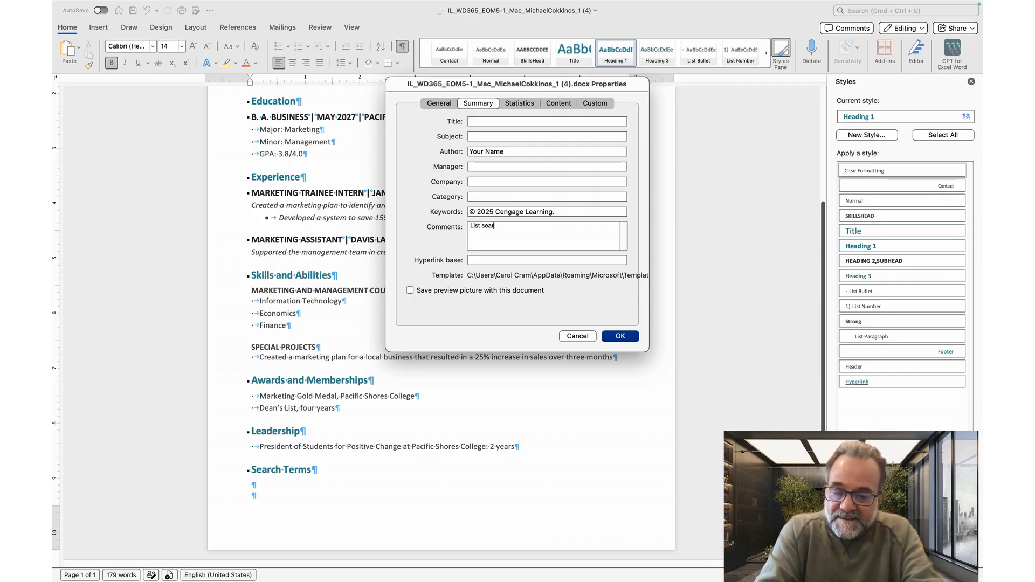
pyautogui.write('ch ')
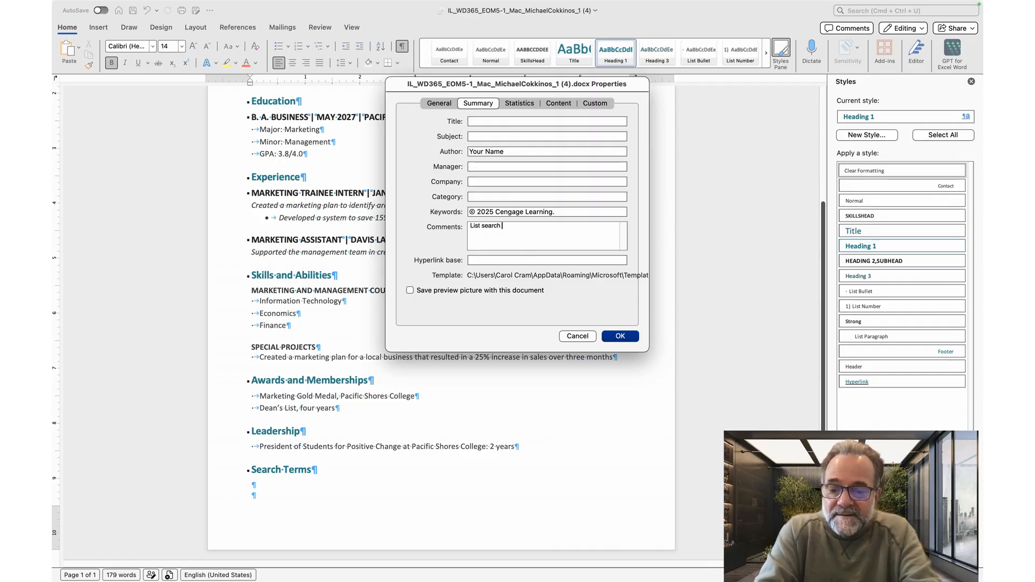
pyautogui.write('termshere.')
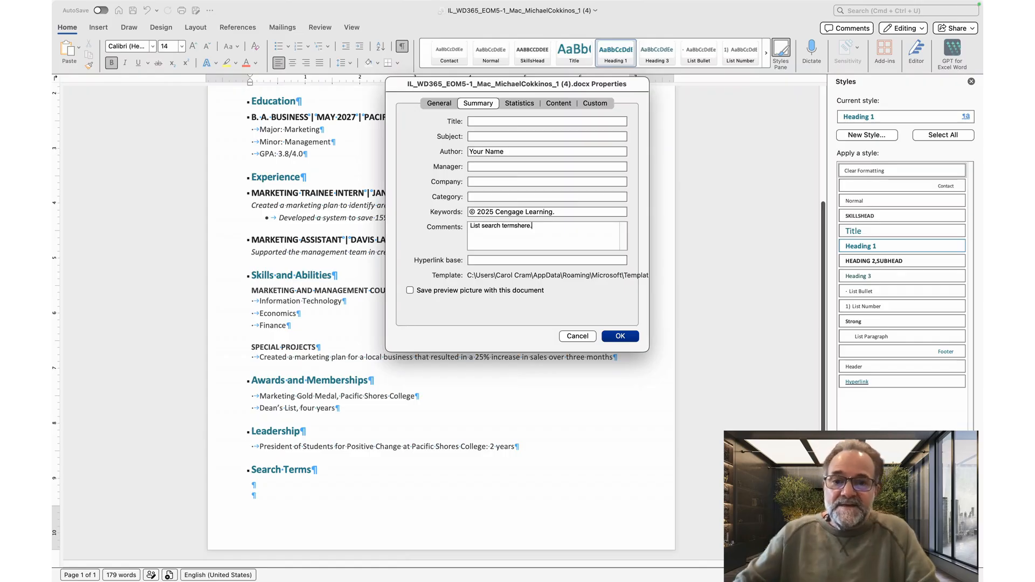
pyautogui.click(517, 228)
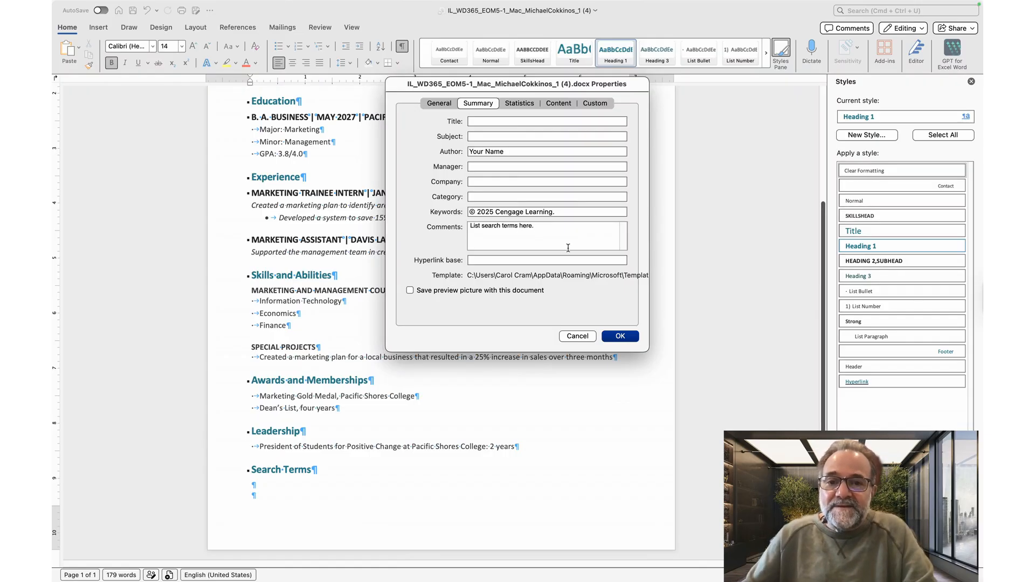
pyautogui.click(615, 336)
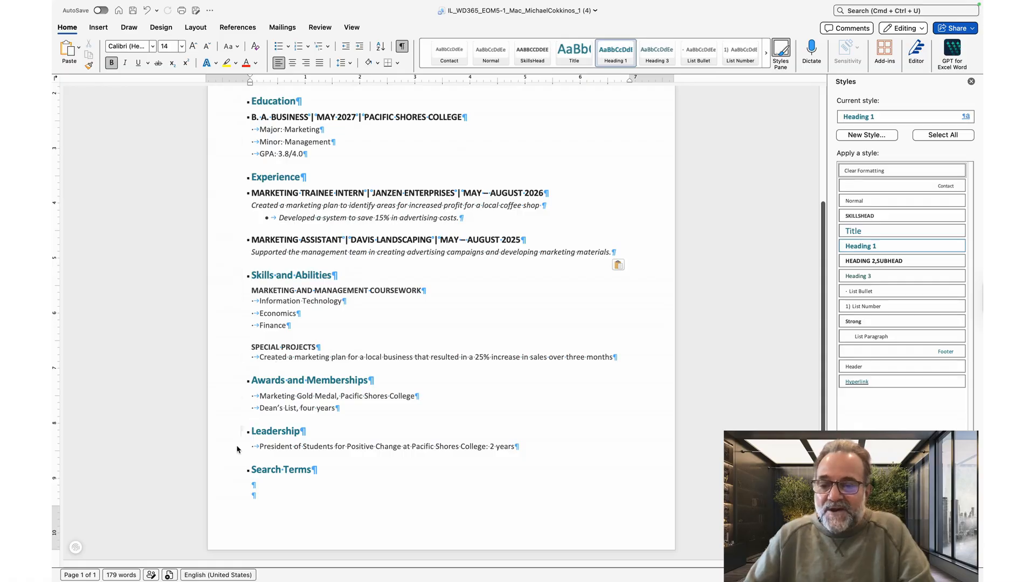
# Step: Insert a Comments document-information field into the blank paragraph below the Search Terms heading
pyautogui.click(255, 482)
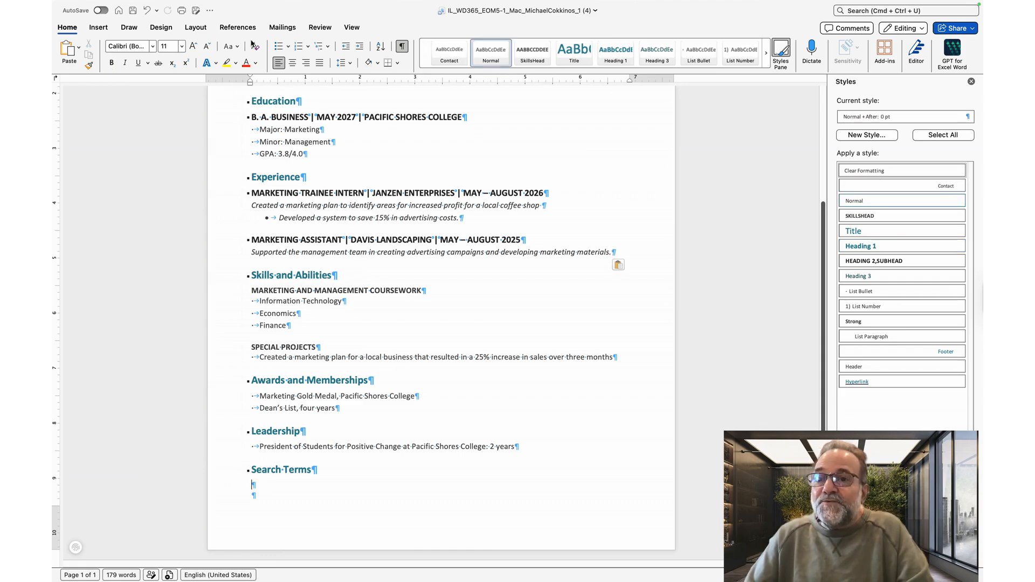
pyautogui.moveTo(267, 2)
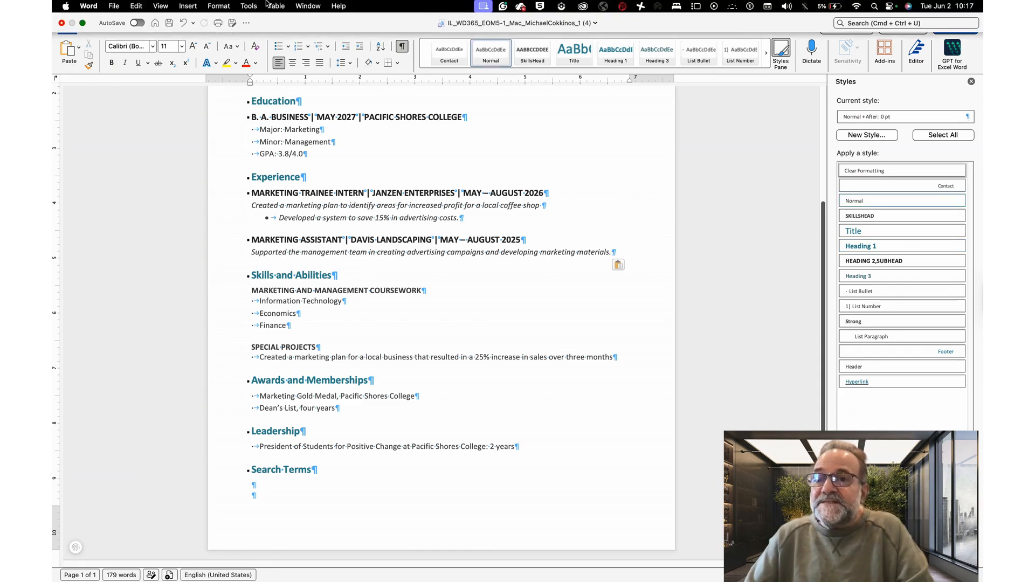
pyautogui.click(188, 6)
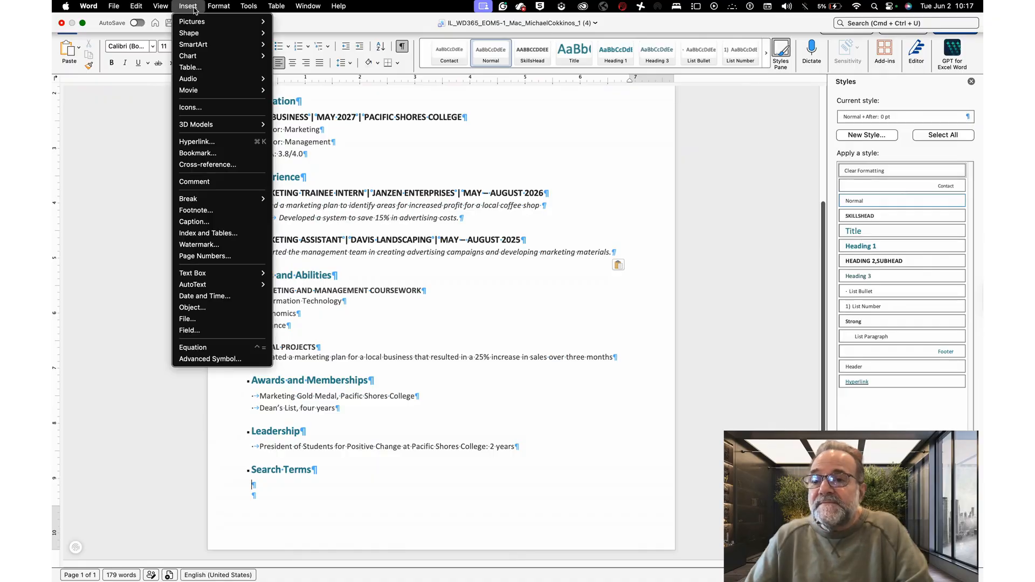
pyautogui.click(214, 331)
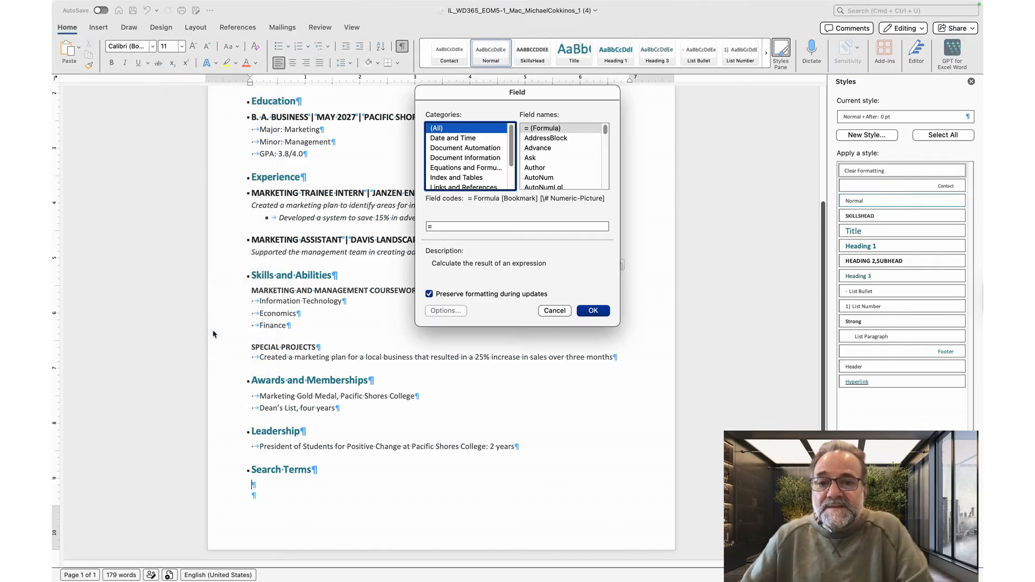
pyautogui.click(486, 159)
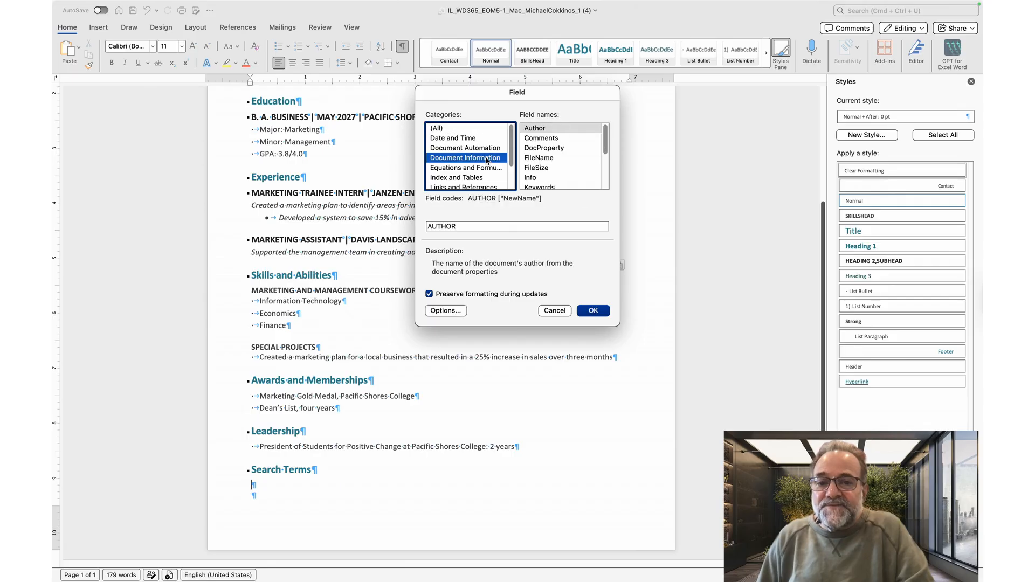
pyautogui.click(561, 138)
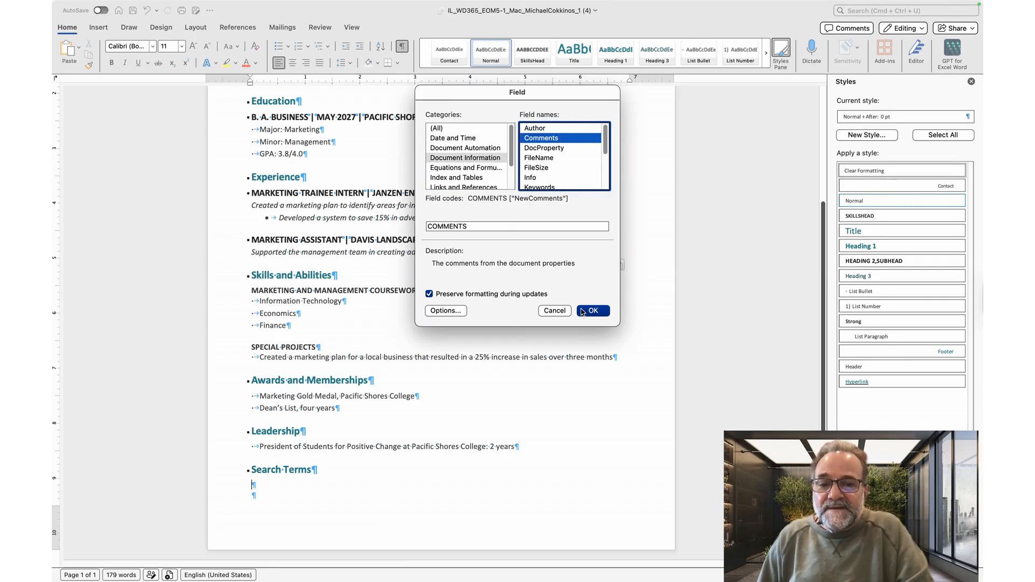
pyautogui.click(592, 311)
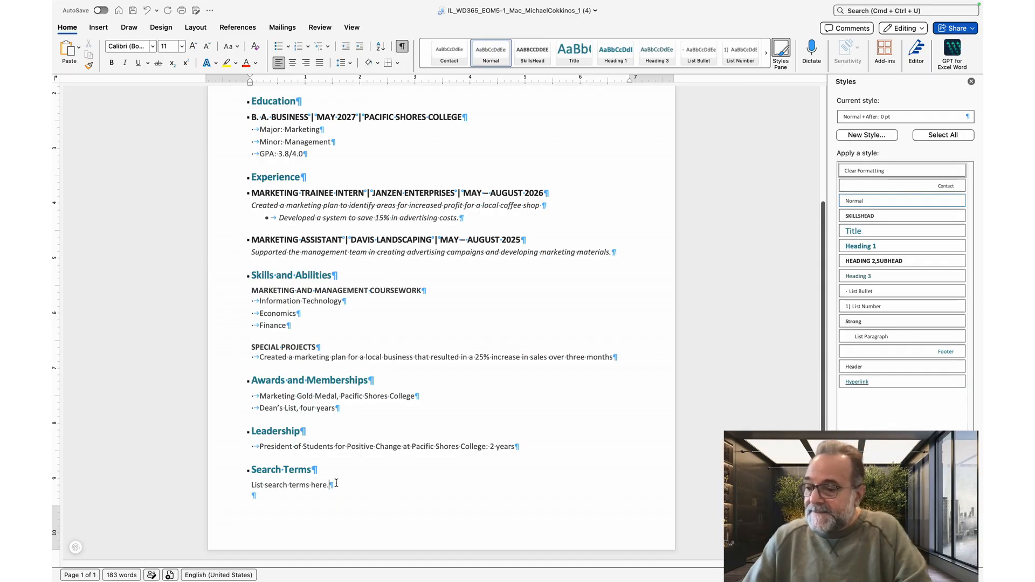
# Step: Open the recent file Support_WD365_EOM5-1_Mac_References and select its references sentence
pyautogui.moveTo(212, 5)
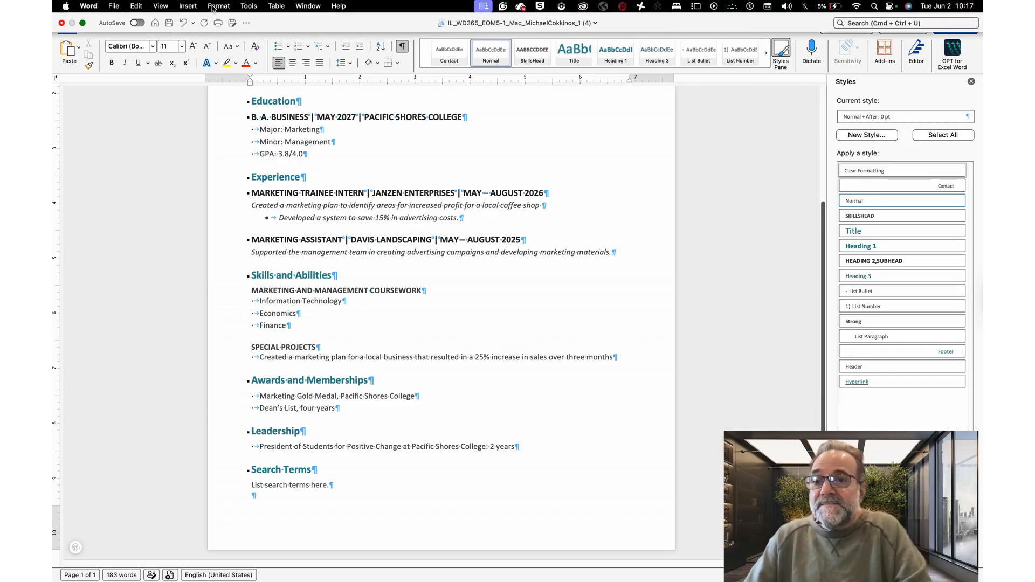
pyautogui.click(305, 6)
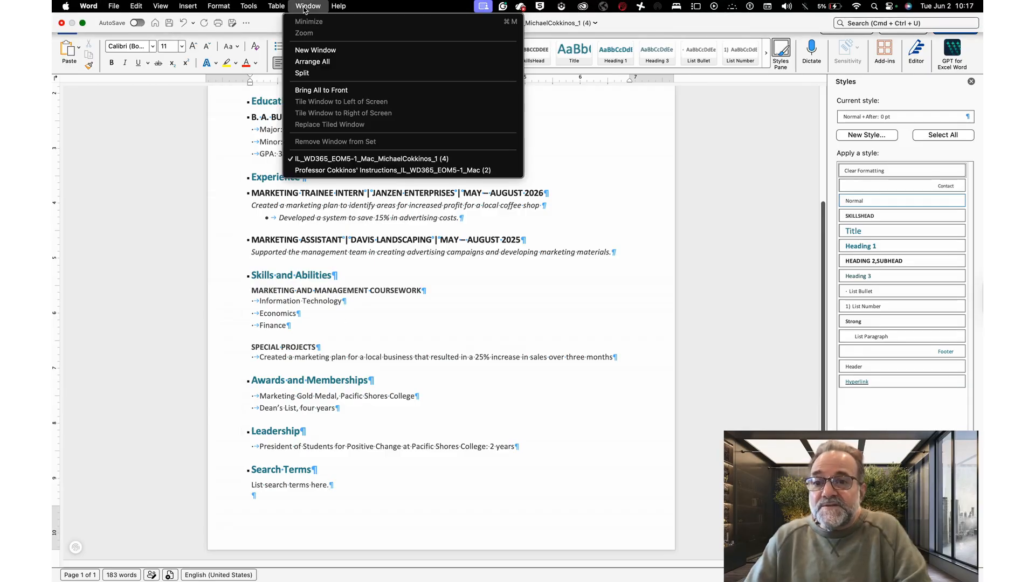
pyautogui.click(115, 7)
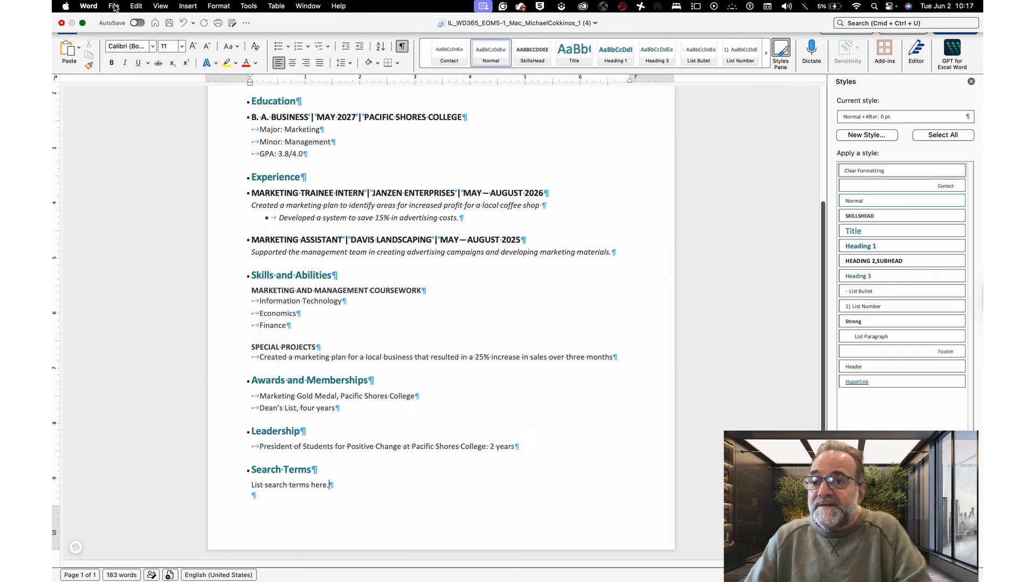
pyautogui.click(114, 7)
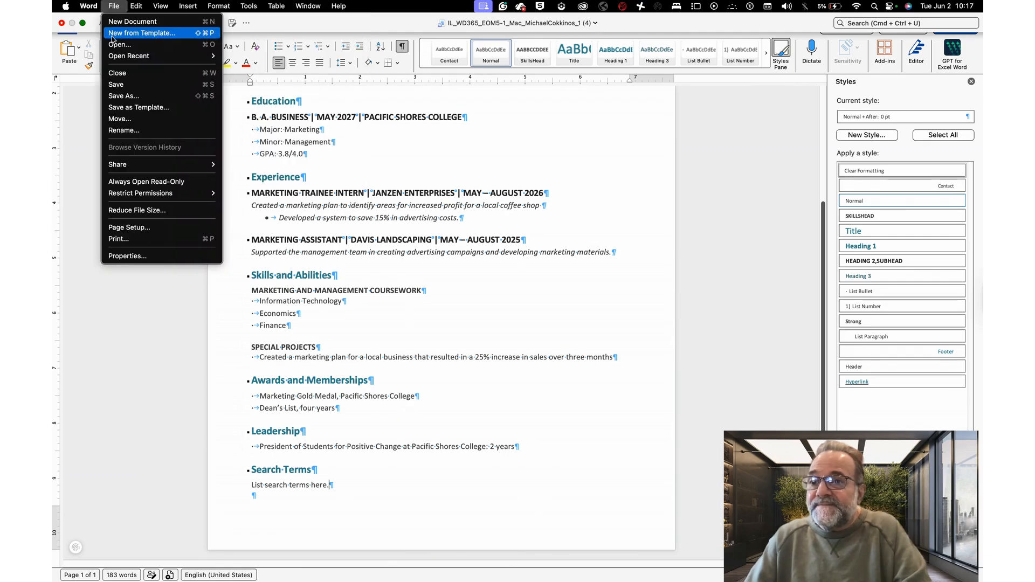
pyautogui.moveTo(114, 53)
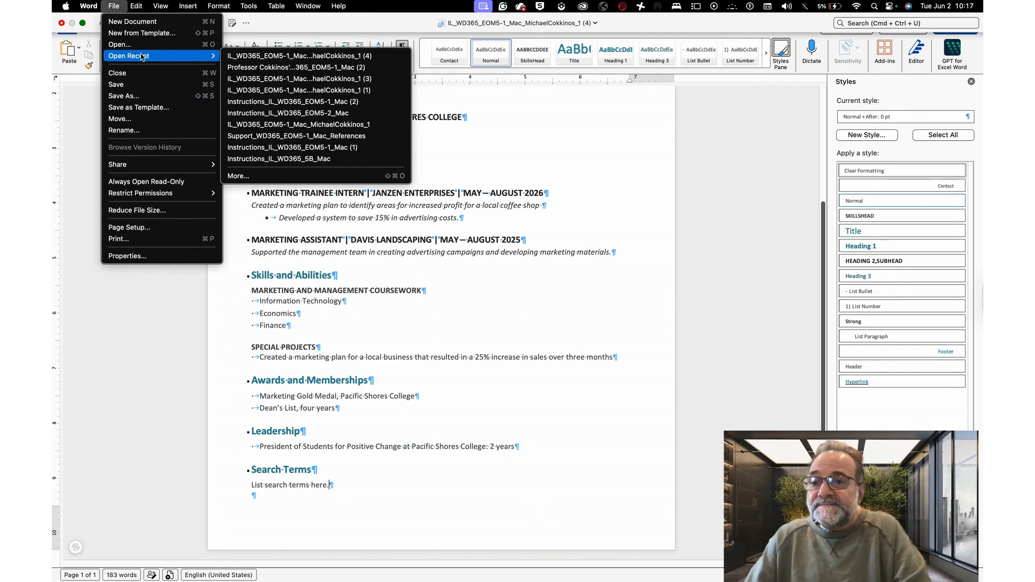
pyautogui.click(261, 136)
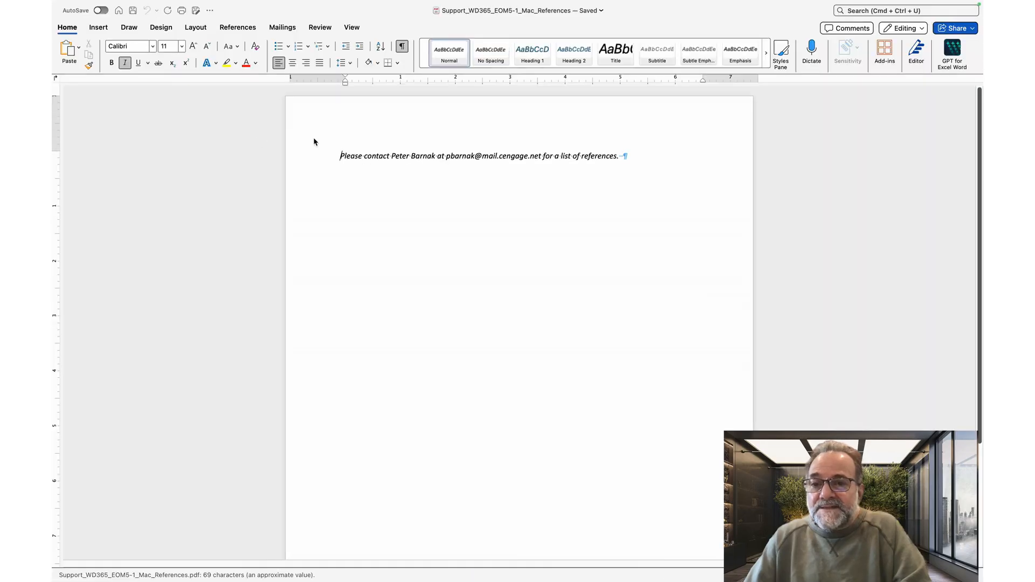
pyautogui.click(307, 164)
pyautogui.press('super+c')
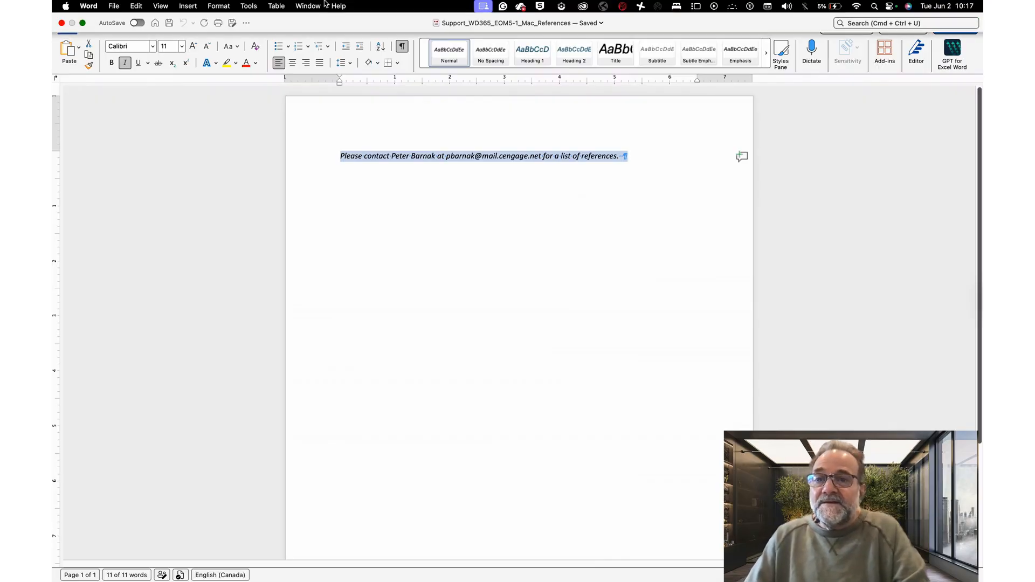
# Step: Switch back to the resume document window
pyautogui.click(308, 6)
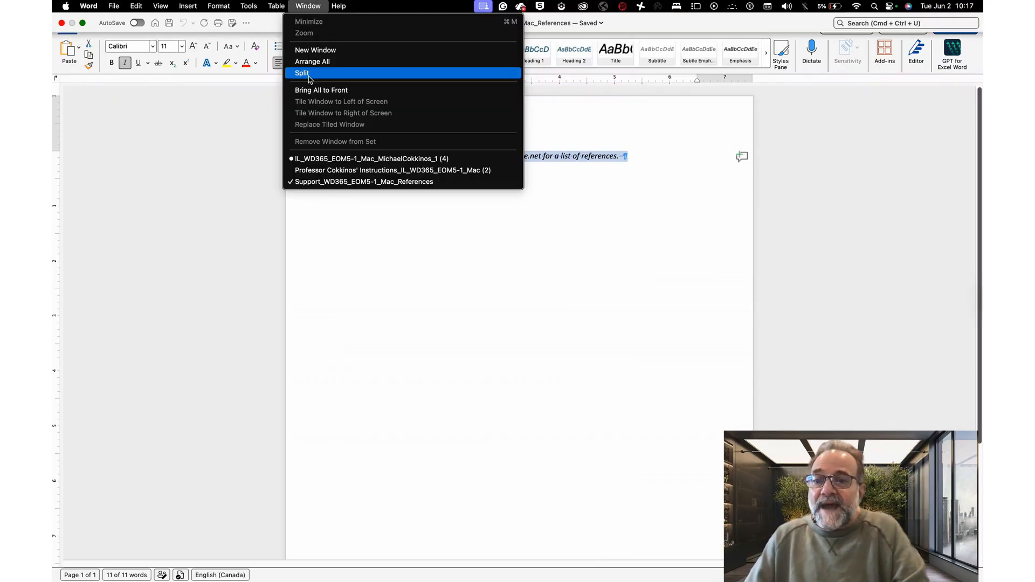
pyautogui.click(314, 159)
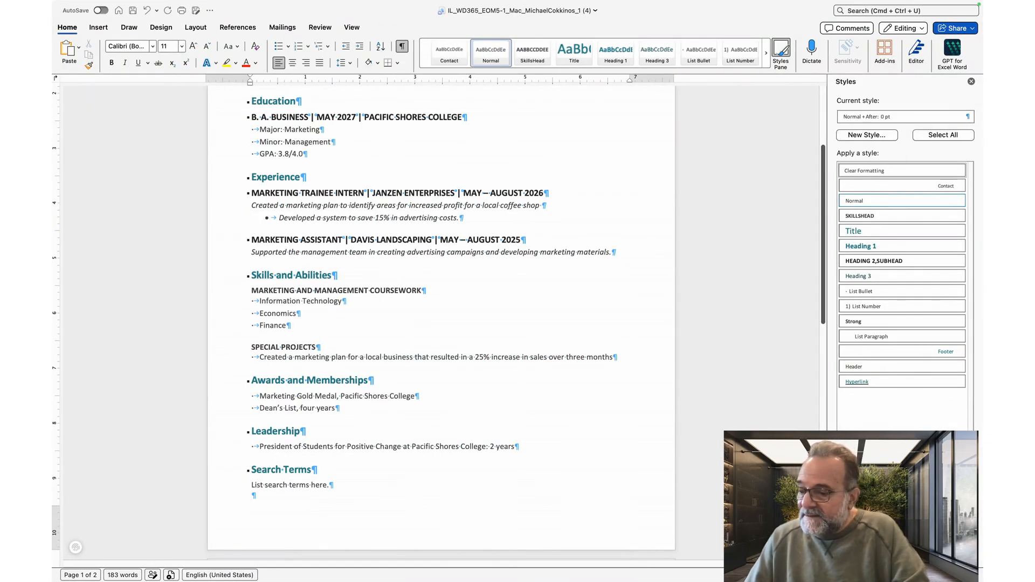
# Step: Paste the copied references sentence below the search terms line, keeping its source formatting
pyautogui.press('super+v')
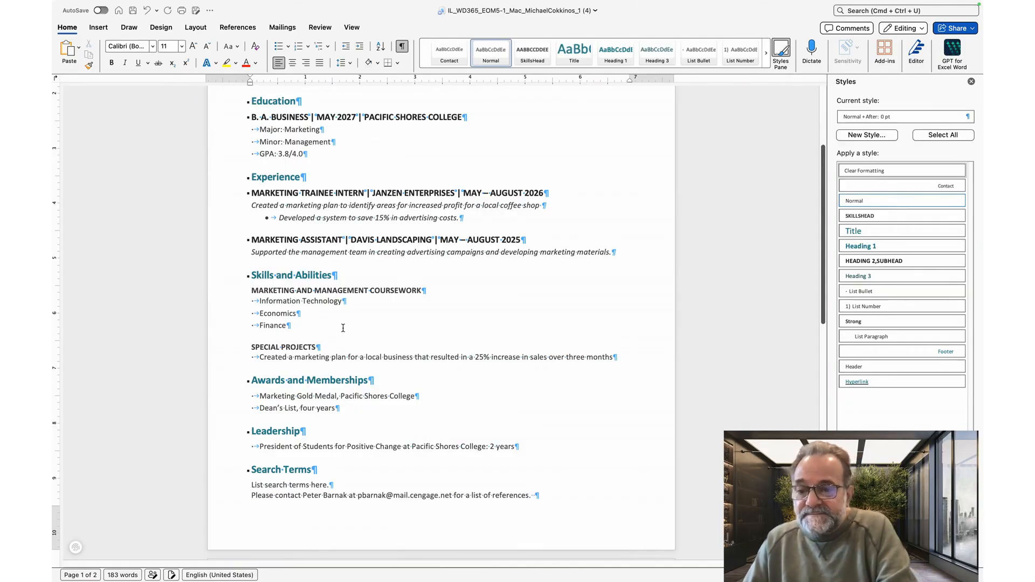
pyautogui.scroll(-2, 343, 328)
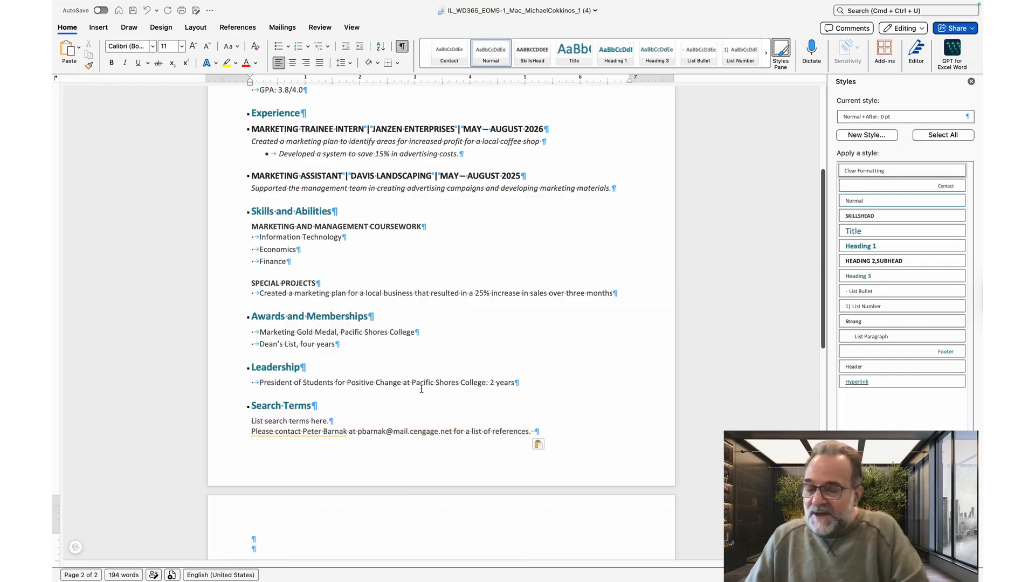
pyautogui.click(547, 443)
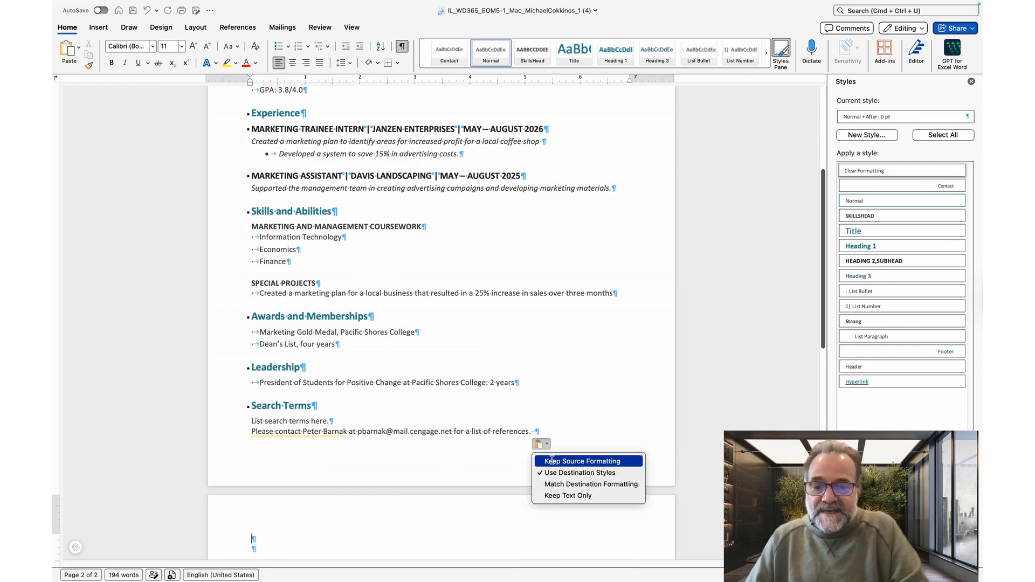
pyautogui.click(551, 461)
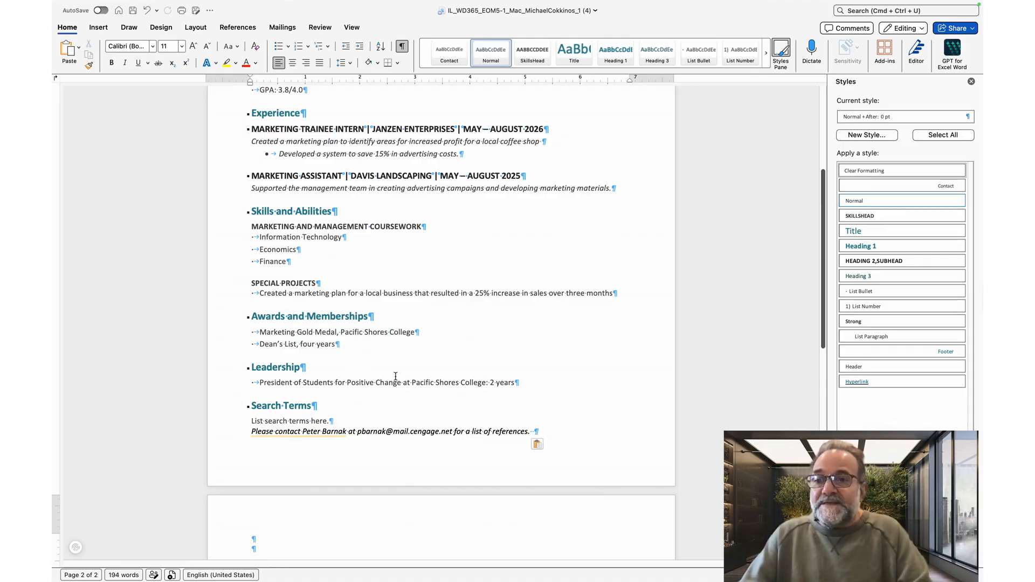
# Step: Open the custom margins settings and set the top and bottom margins to 0.6 inches
pyautogui.click(196, 28)
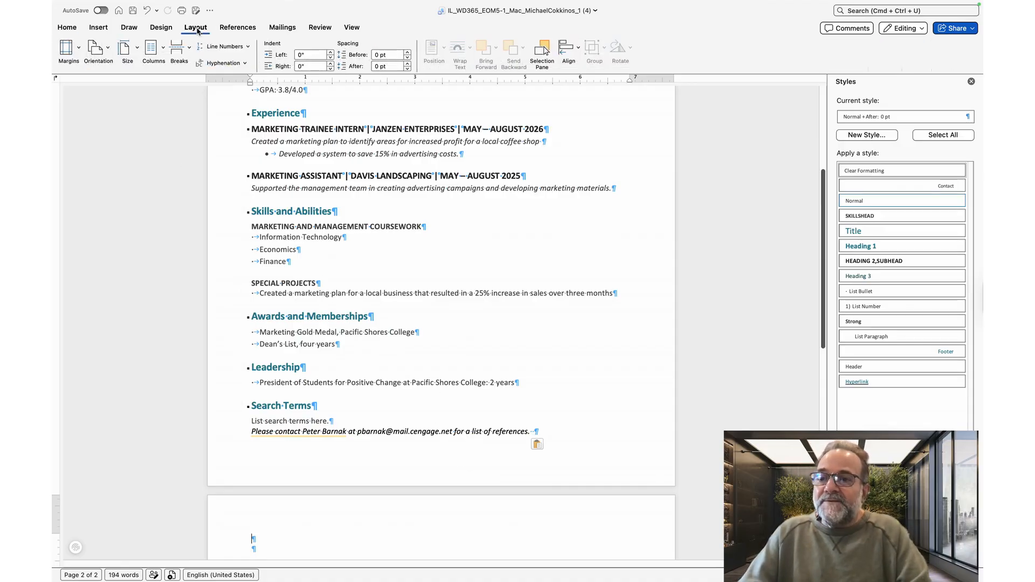
pyautogui.click(67, 49)
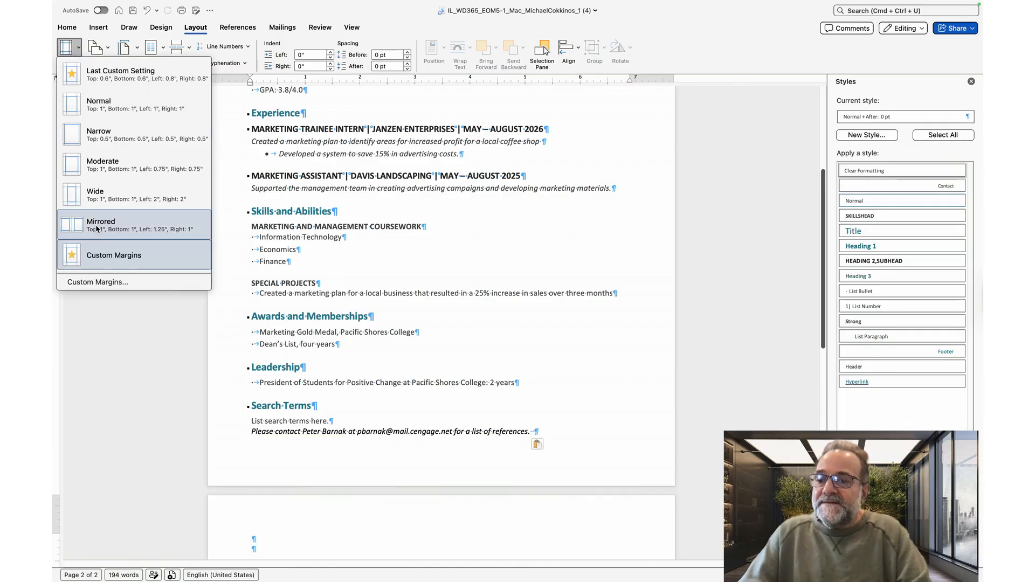
pyautogui.click(105, 263)
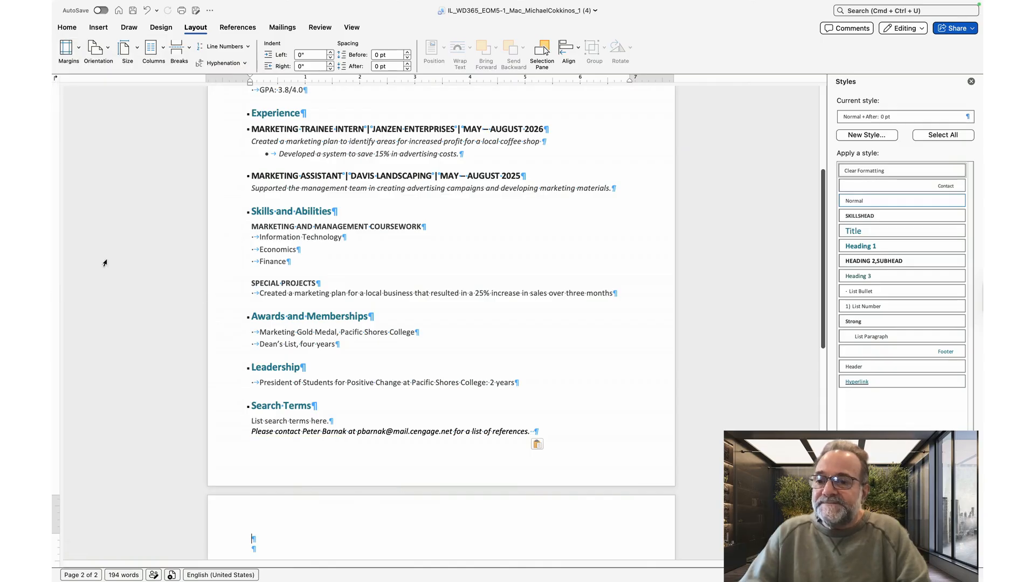
pyautogui.click(79, 58)
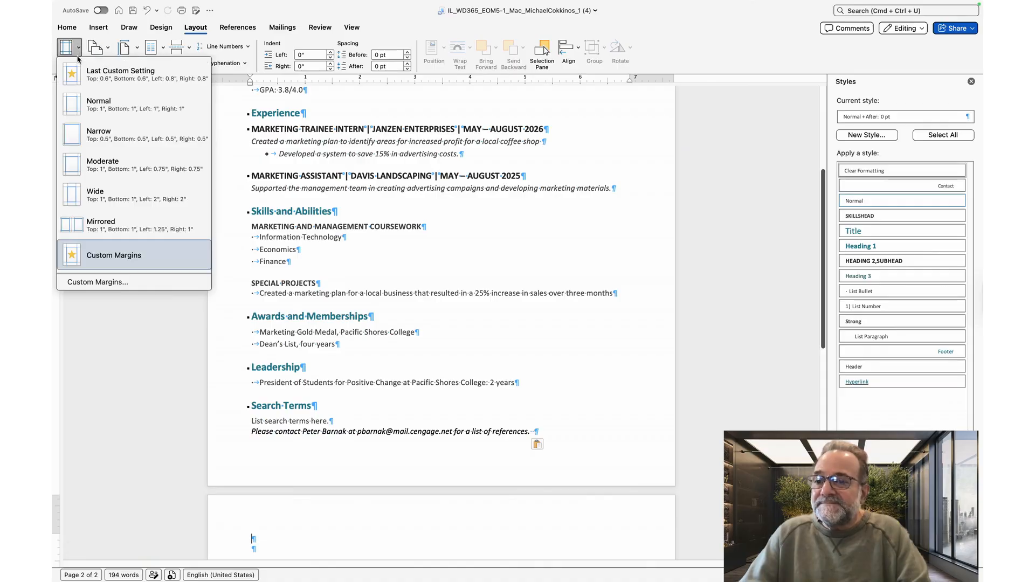
pyautogui.click(79, 281)
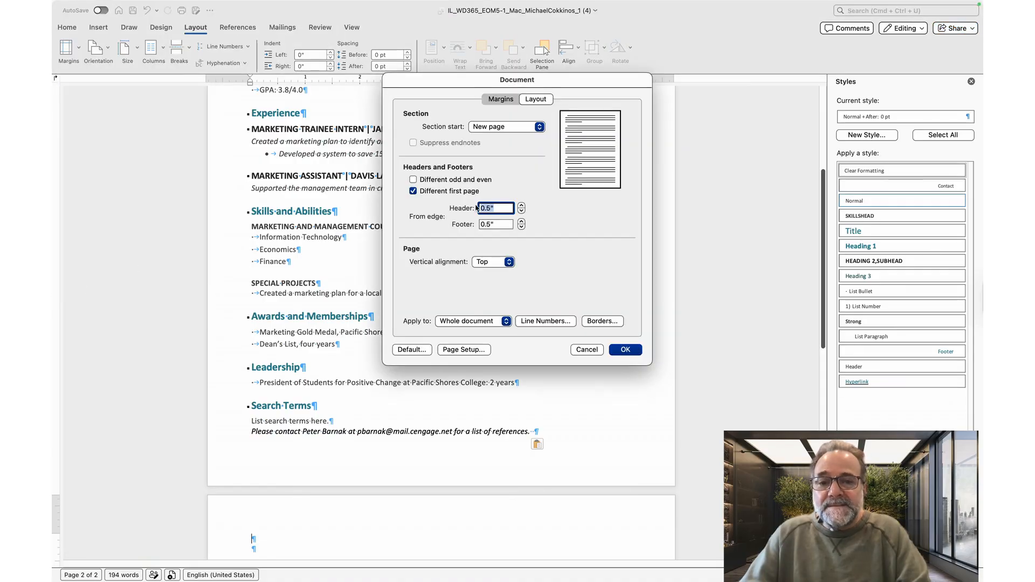
pyautogui.click(500, 101)
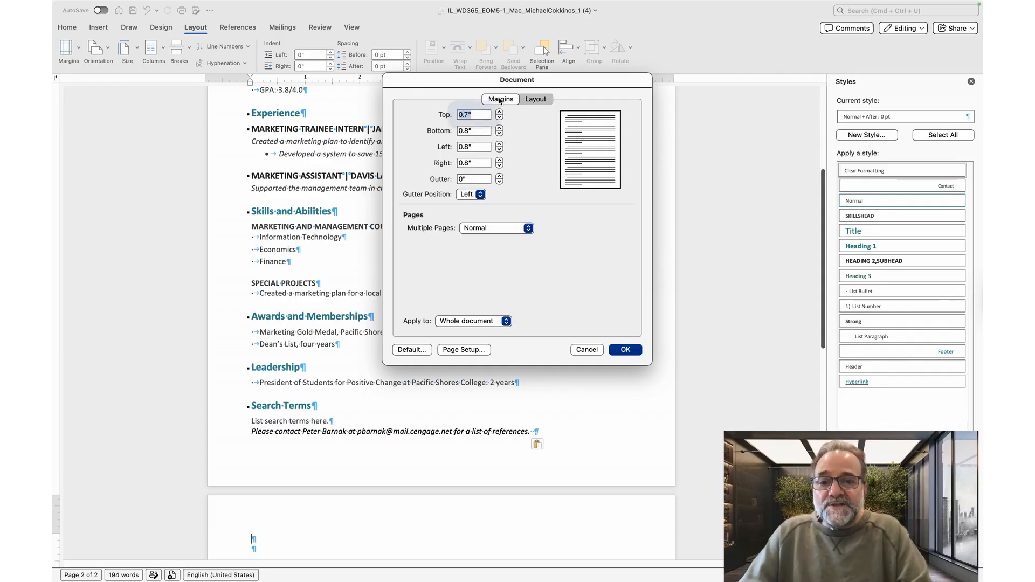
pyautogui.click(499, 117)
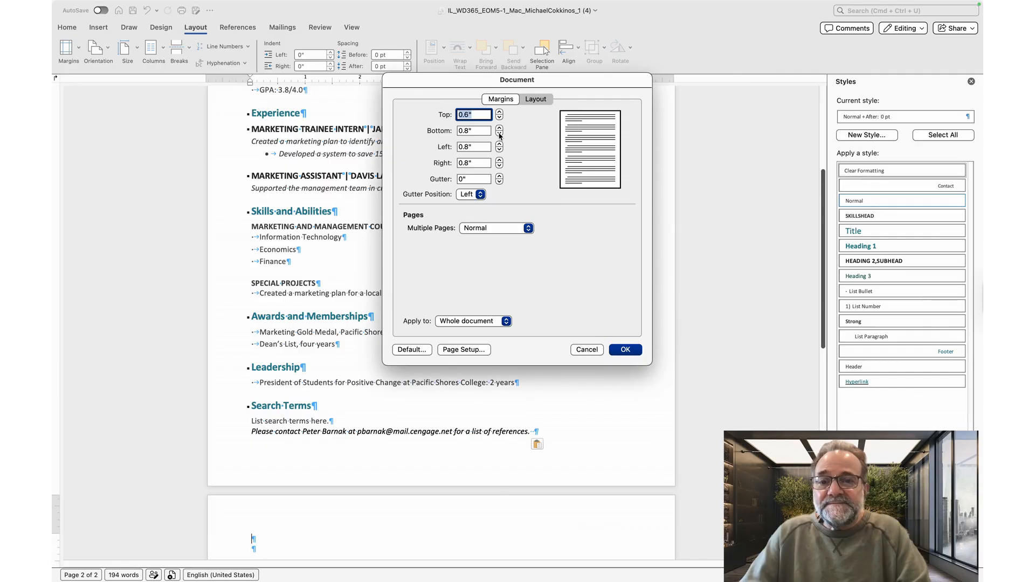
pyautogui.click(499, 134)
pyautogui.click(499, 134)
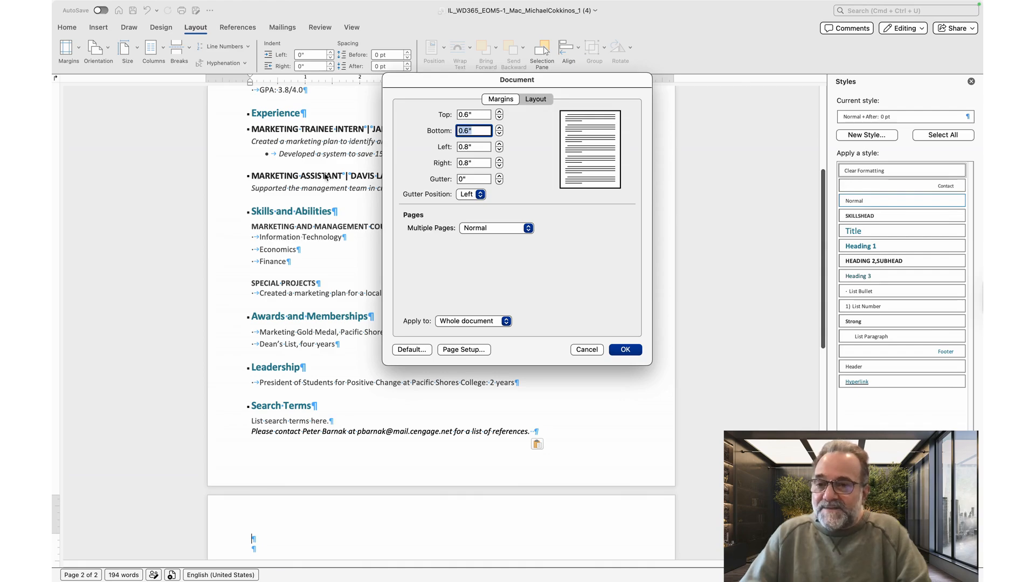
# Step: Set the page's vertical alignment to Center and apply the page settings
pyautogui.click(535, 99)
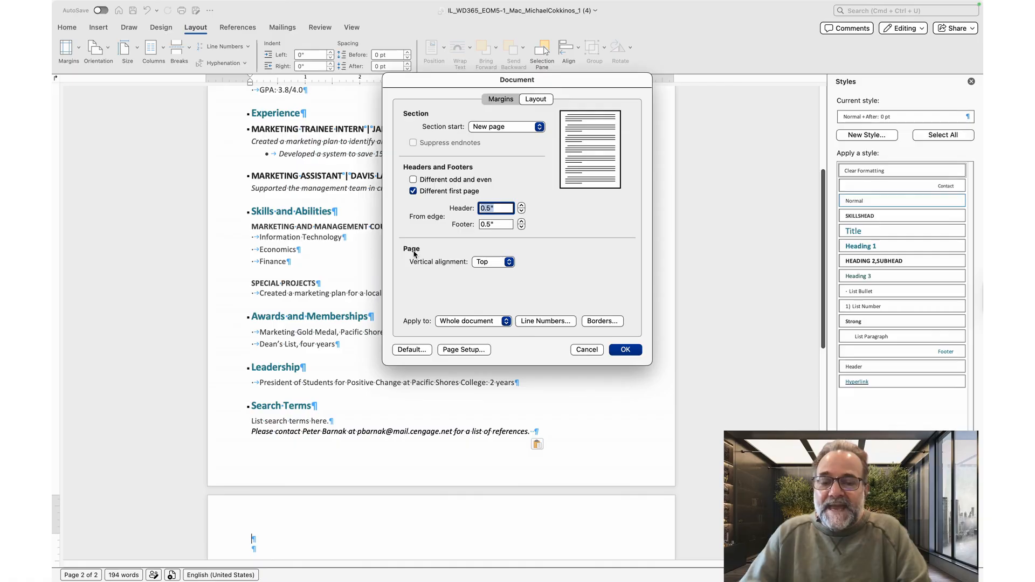
pyautogui.click(501, 263)
pyautogui.click(505, 275)
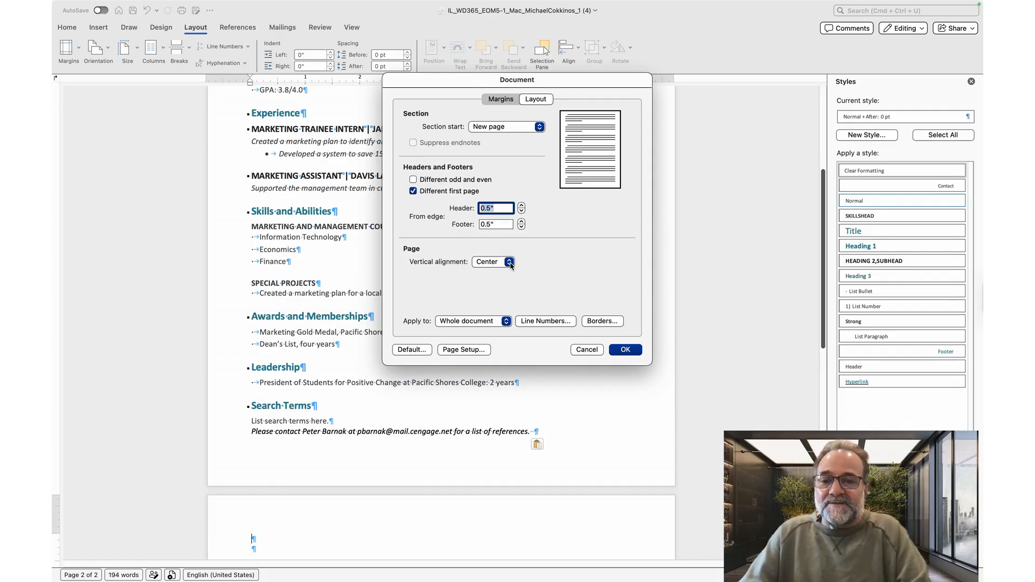
pyautogui.click(625, 350)
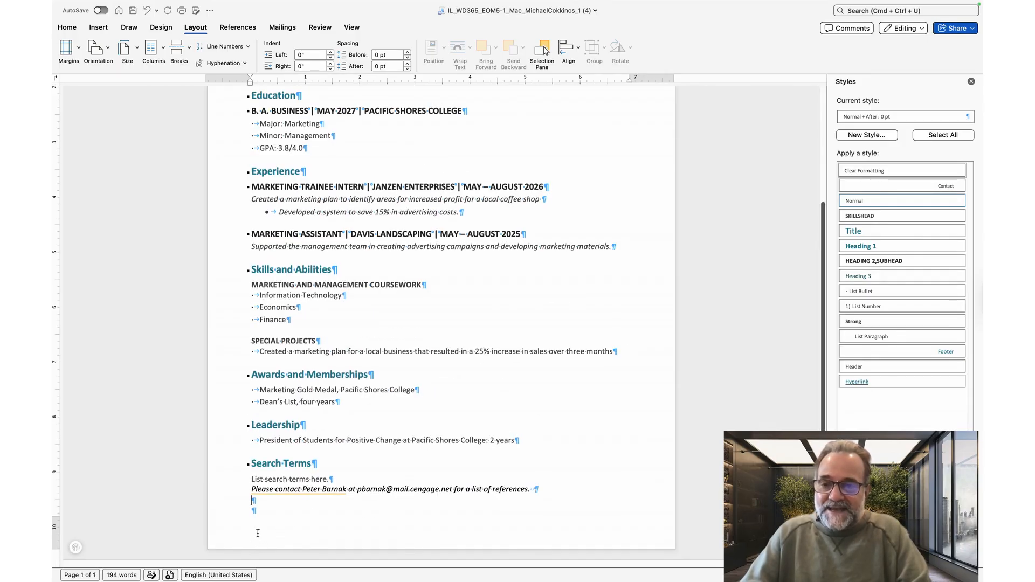
pyautogui.scroll(5, 258, 533)
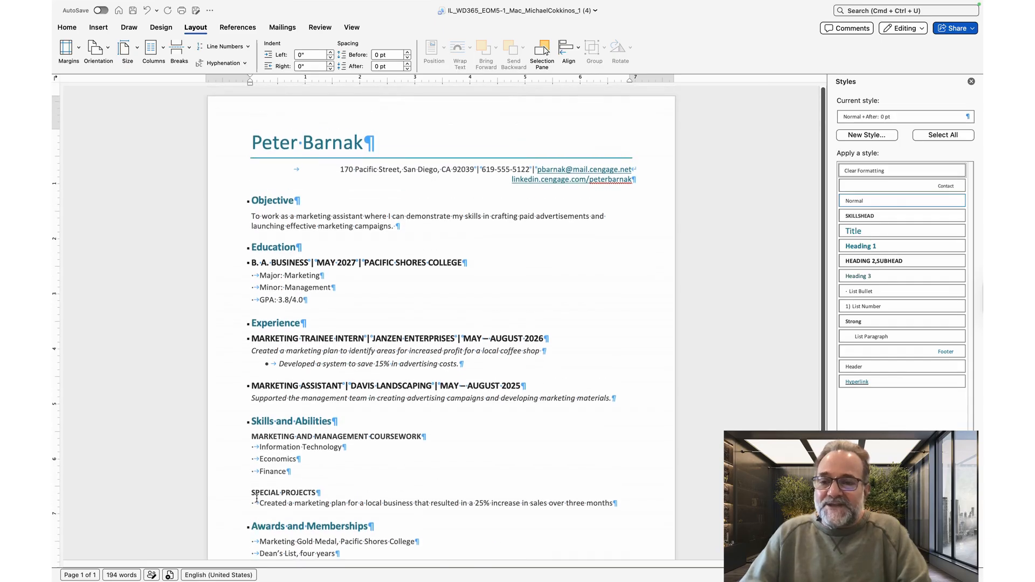
pyautogui.scroll(-3, 299, 294)
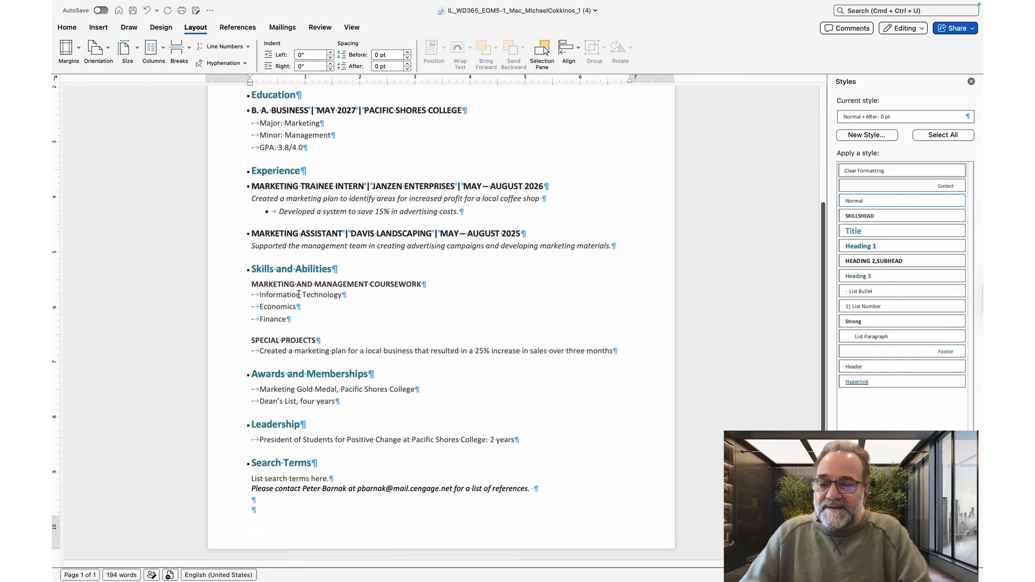
pyautogui.scroll(4, 299, 294)
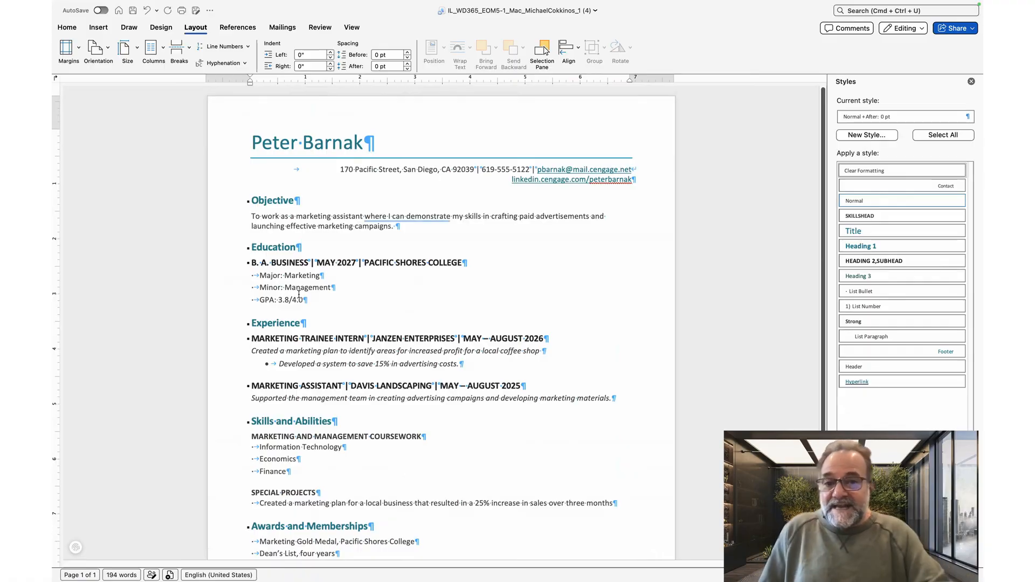
pyautogui.scroll(-1, 295, 179)
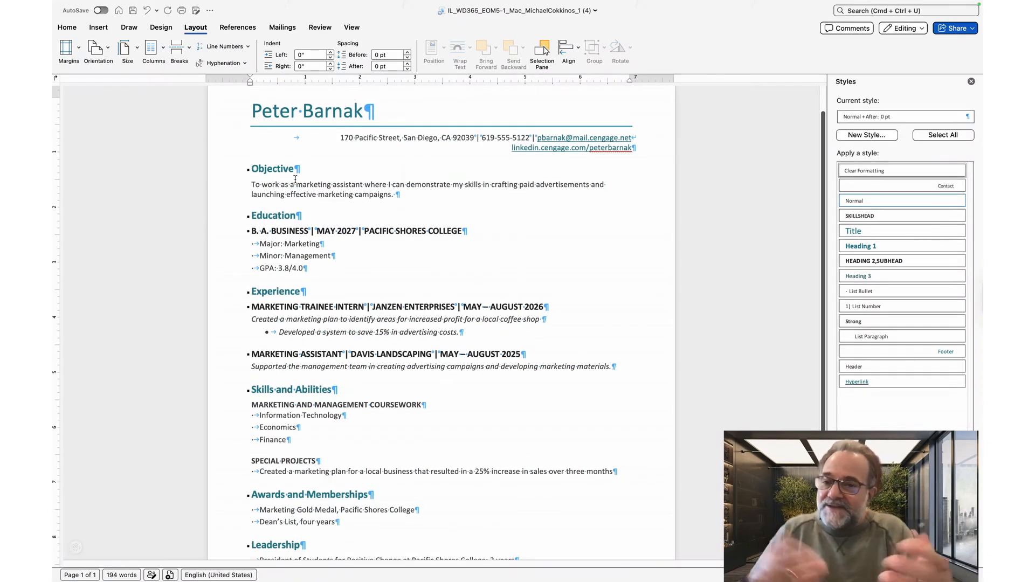